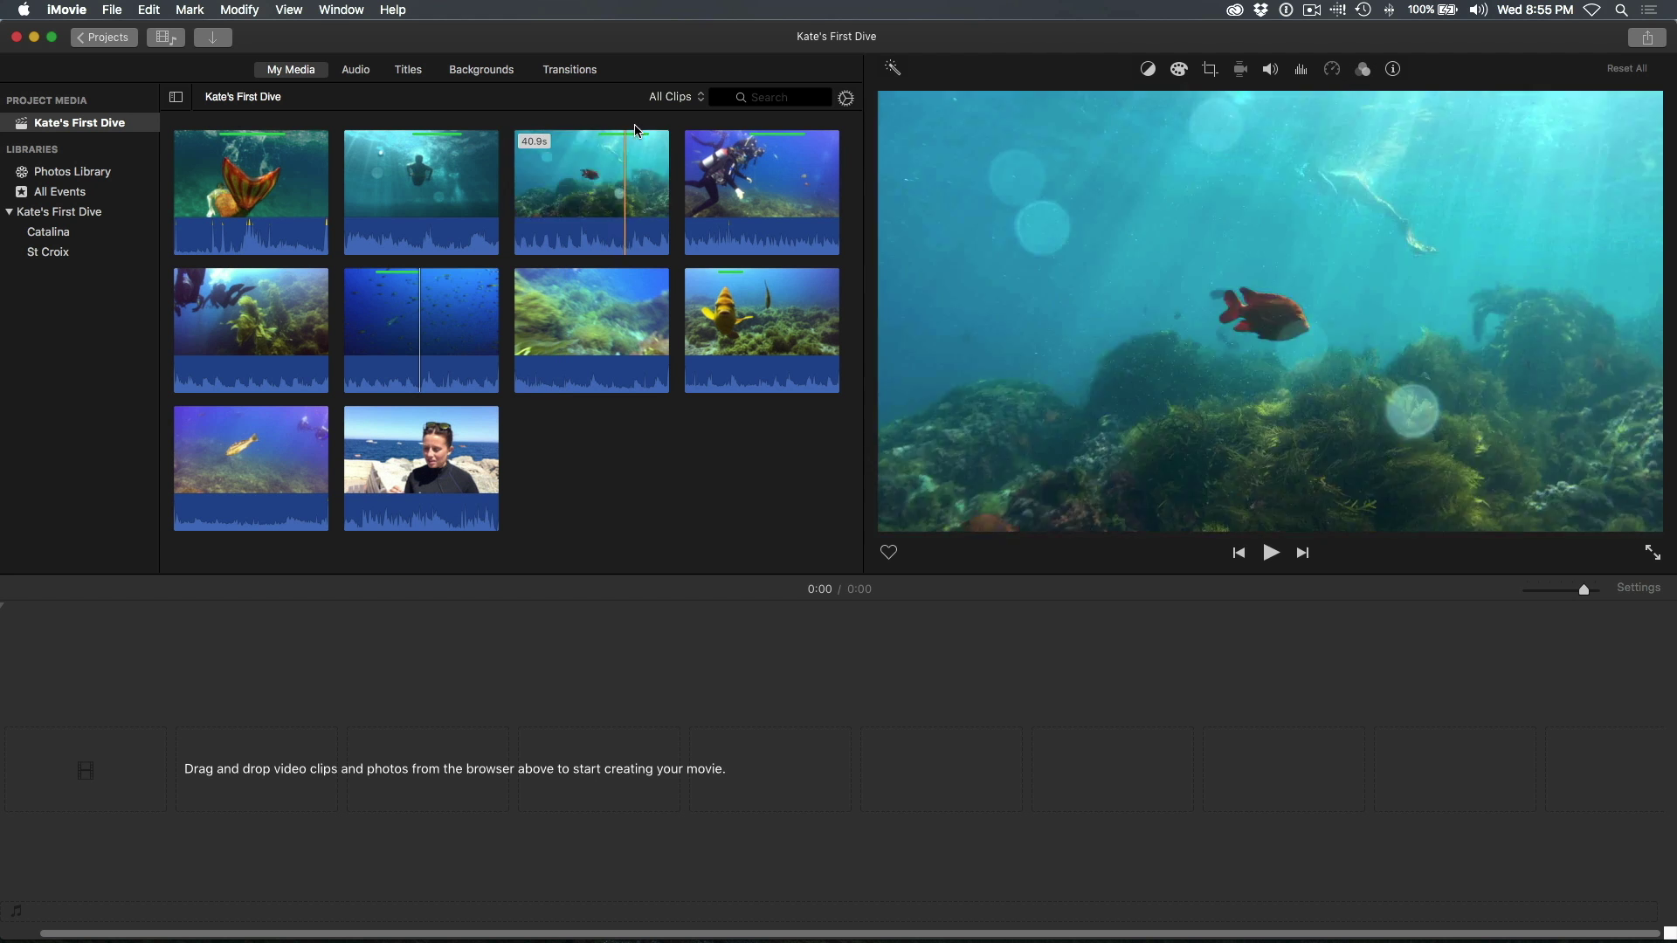
# - Filter the browser to Favorites and append the first mermaid clip and the second favourite
pyautogui.click(673, 99)
pyautogui.click(673, 128)
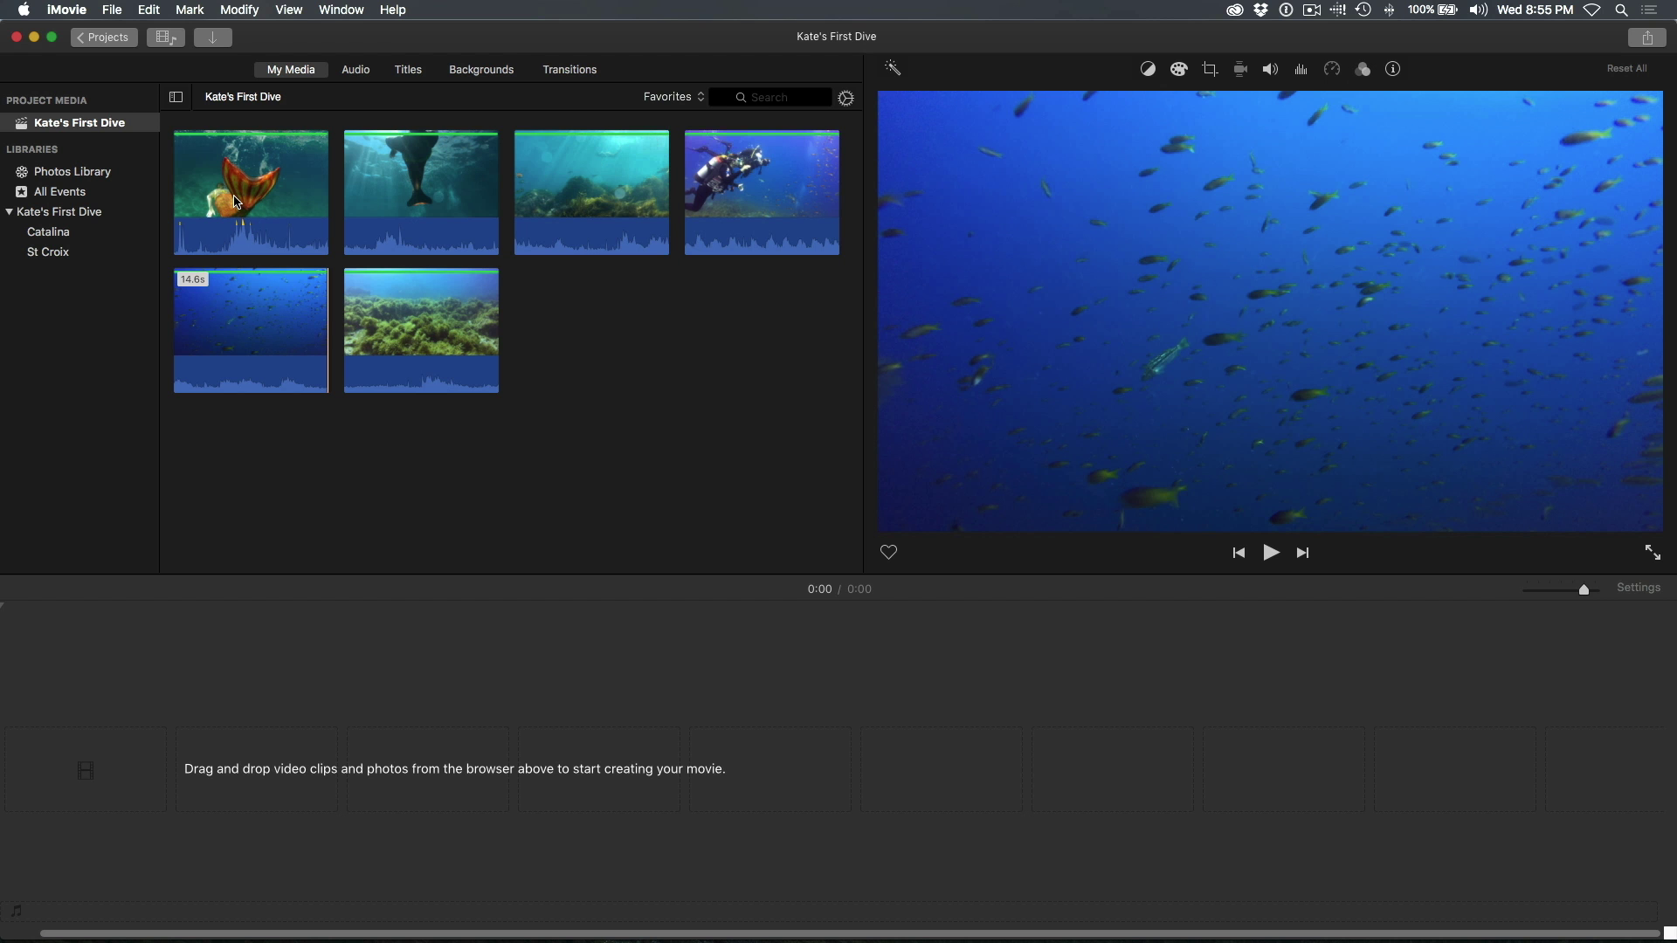
pyautogui.click(234, 201)
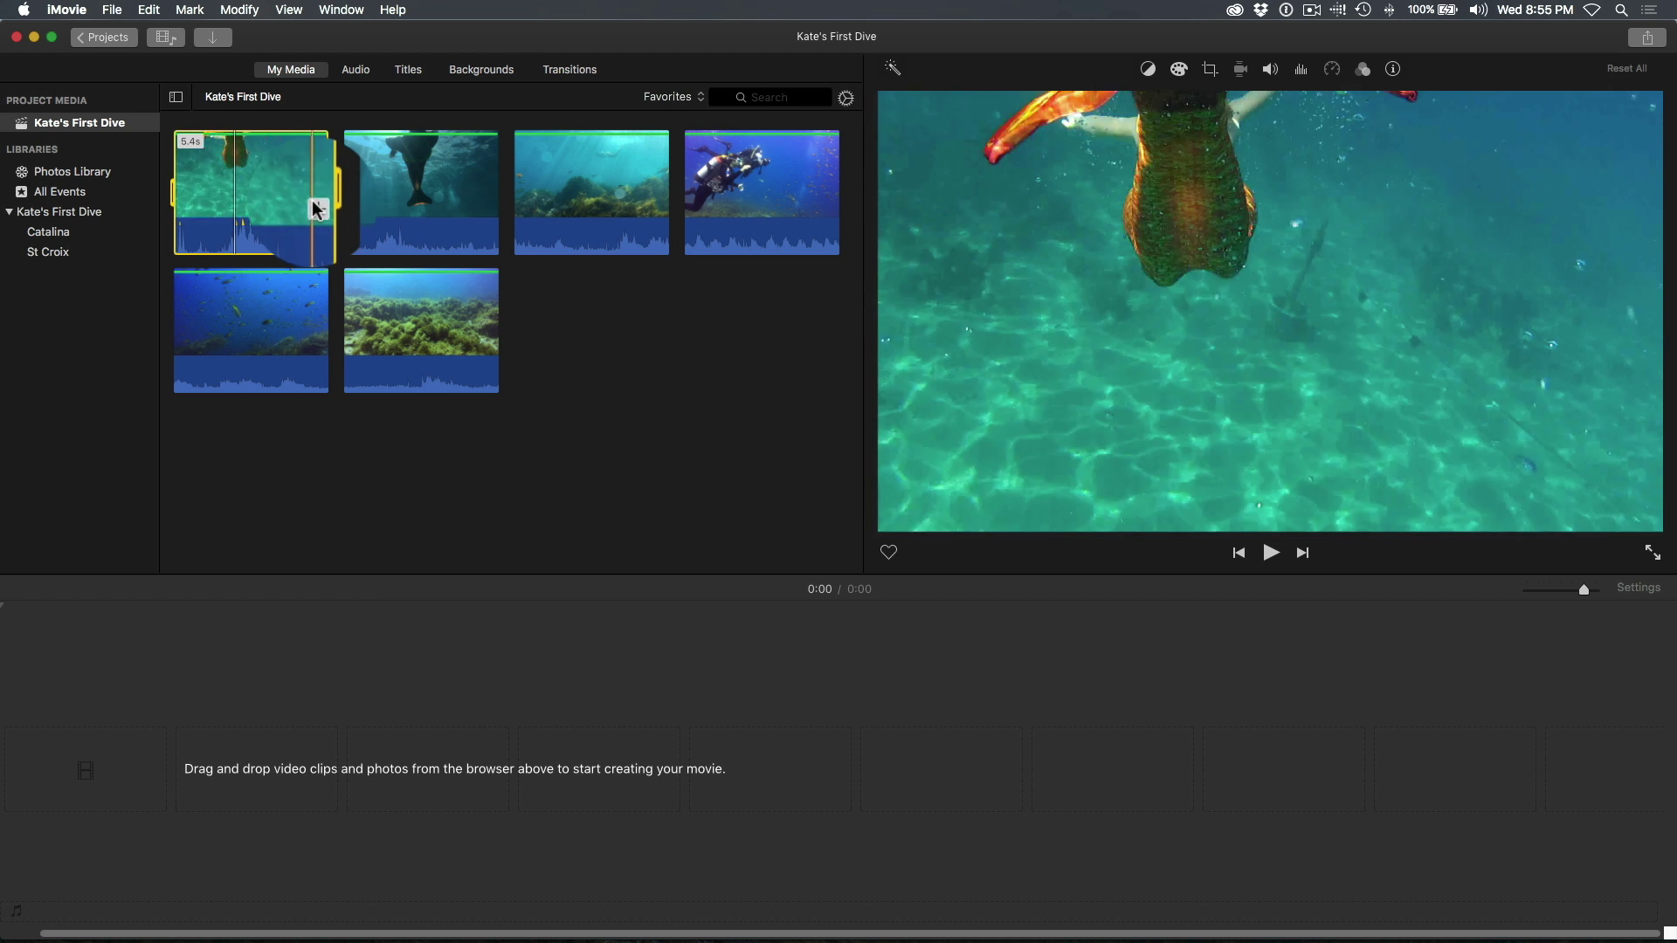
pyautogui.click(316, 208)
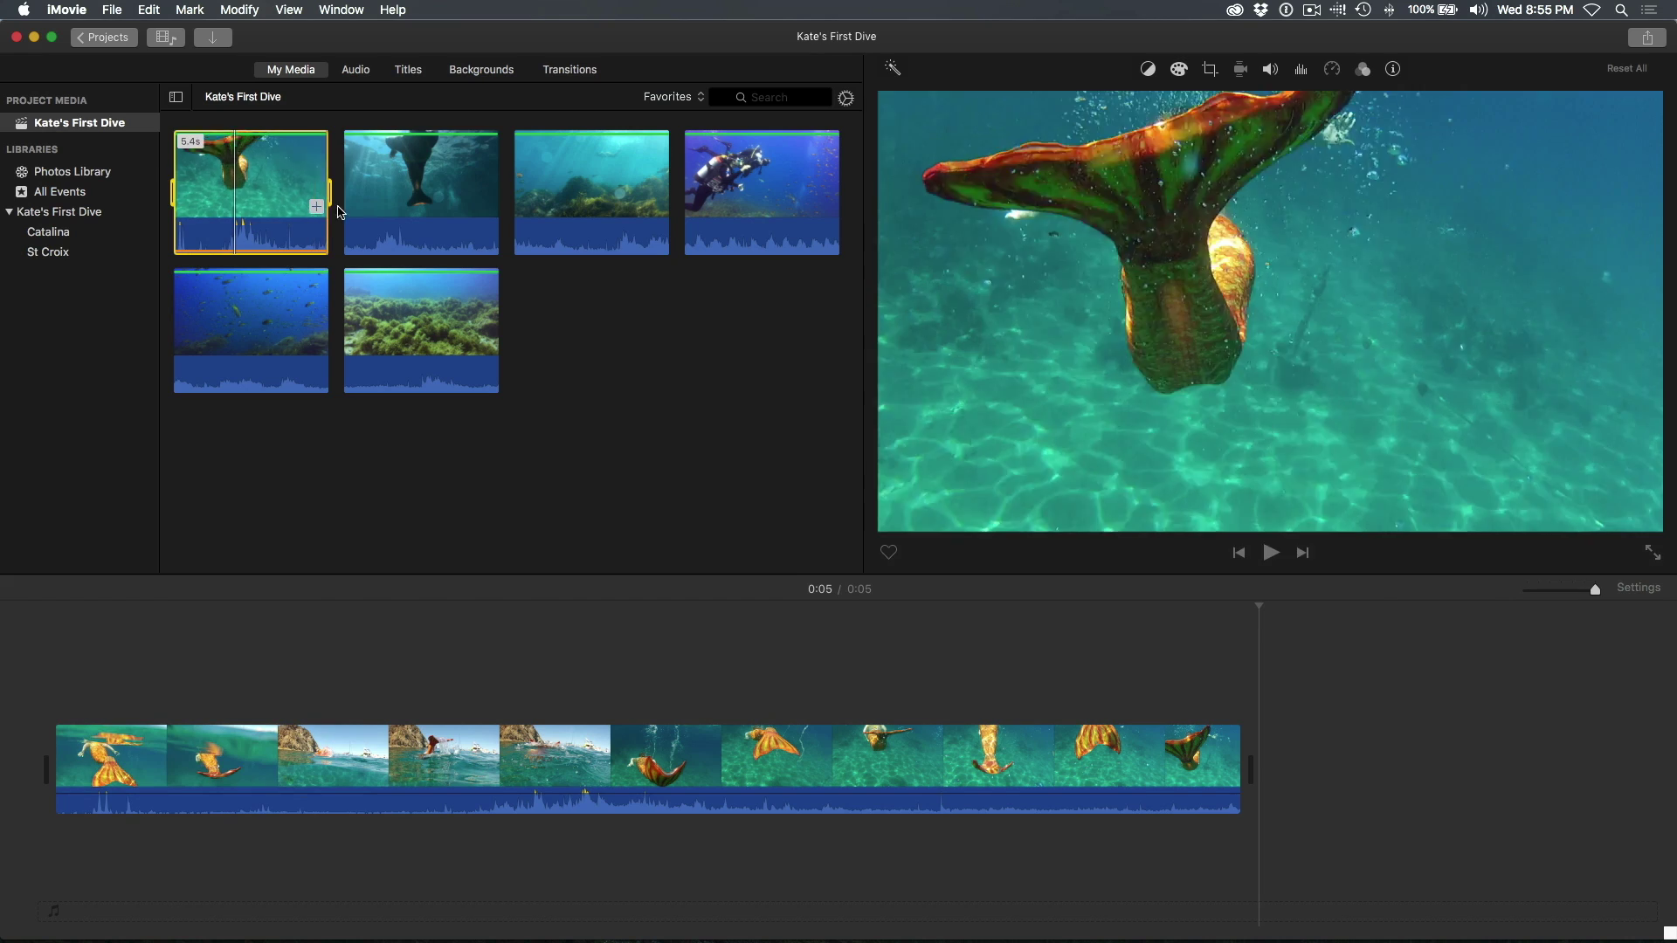
pyautogui.click(425, 197)
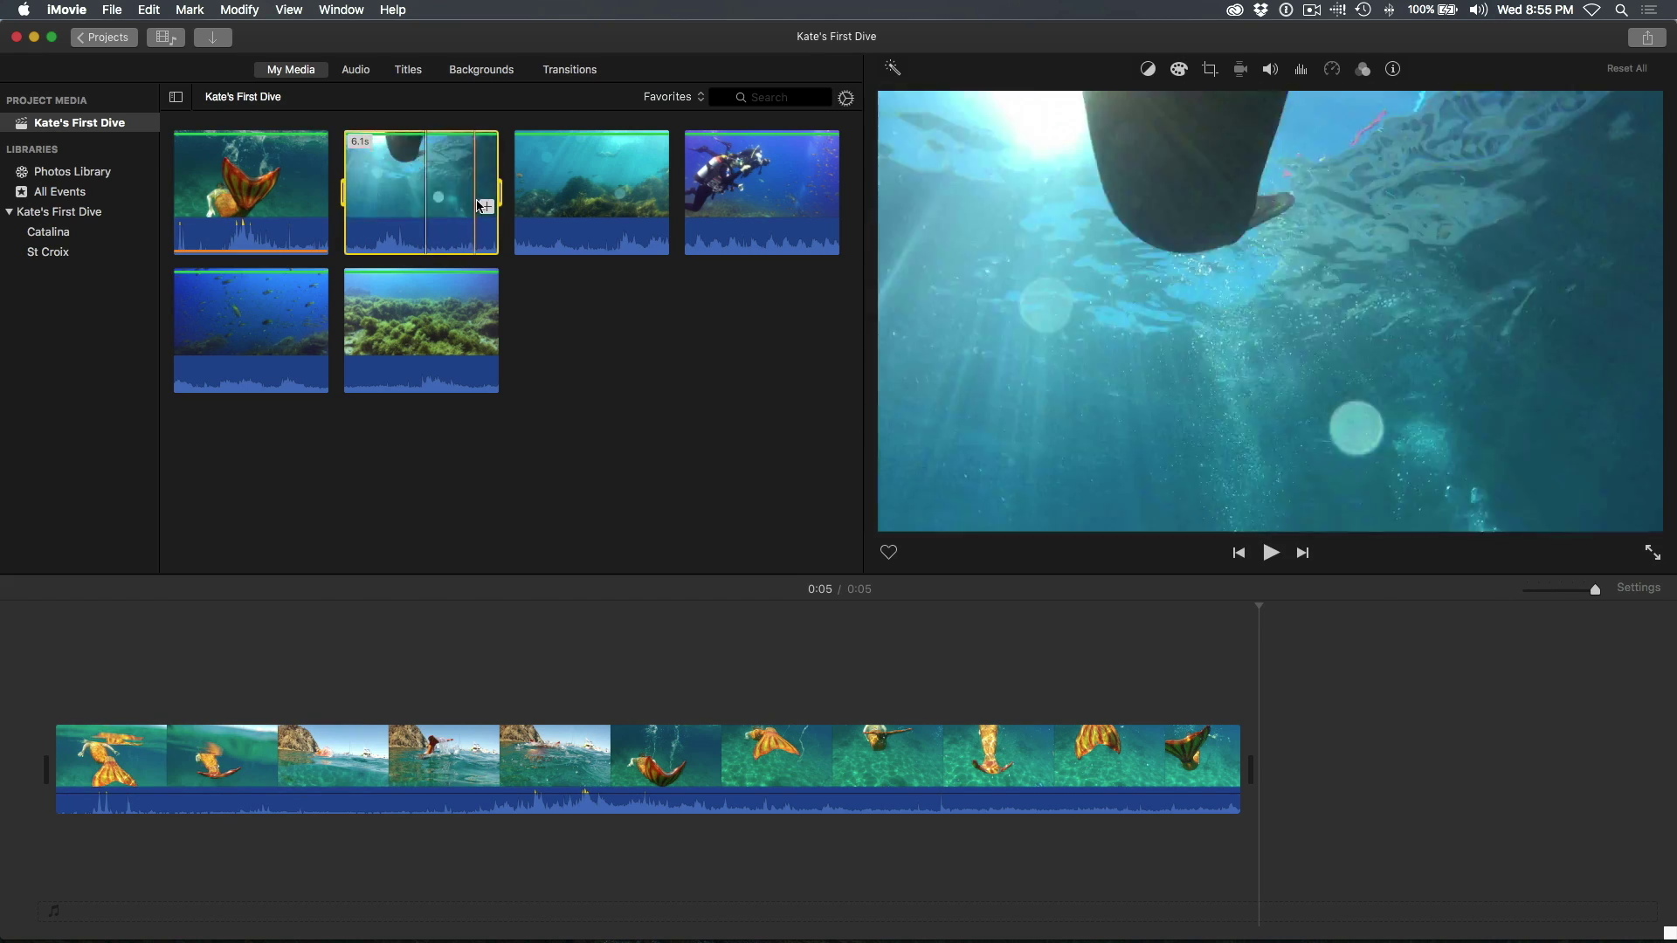
pyautogui.click(483, 206)
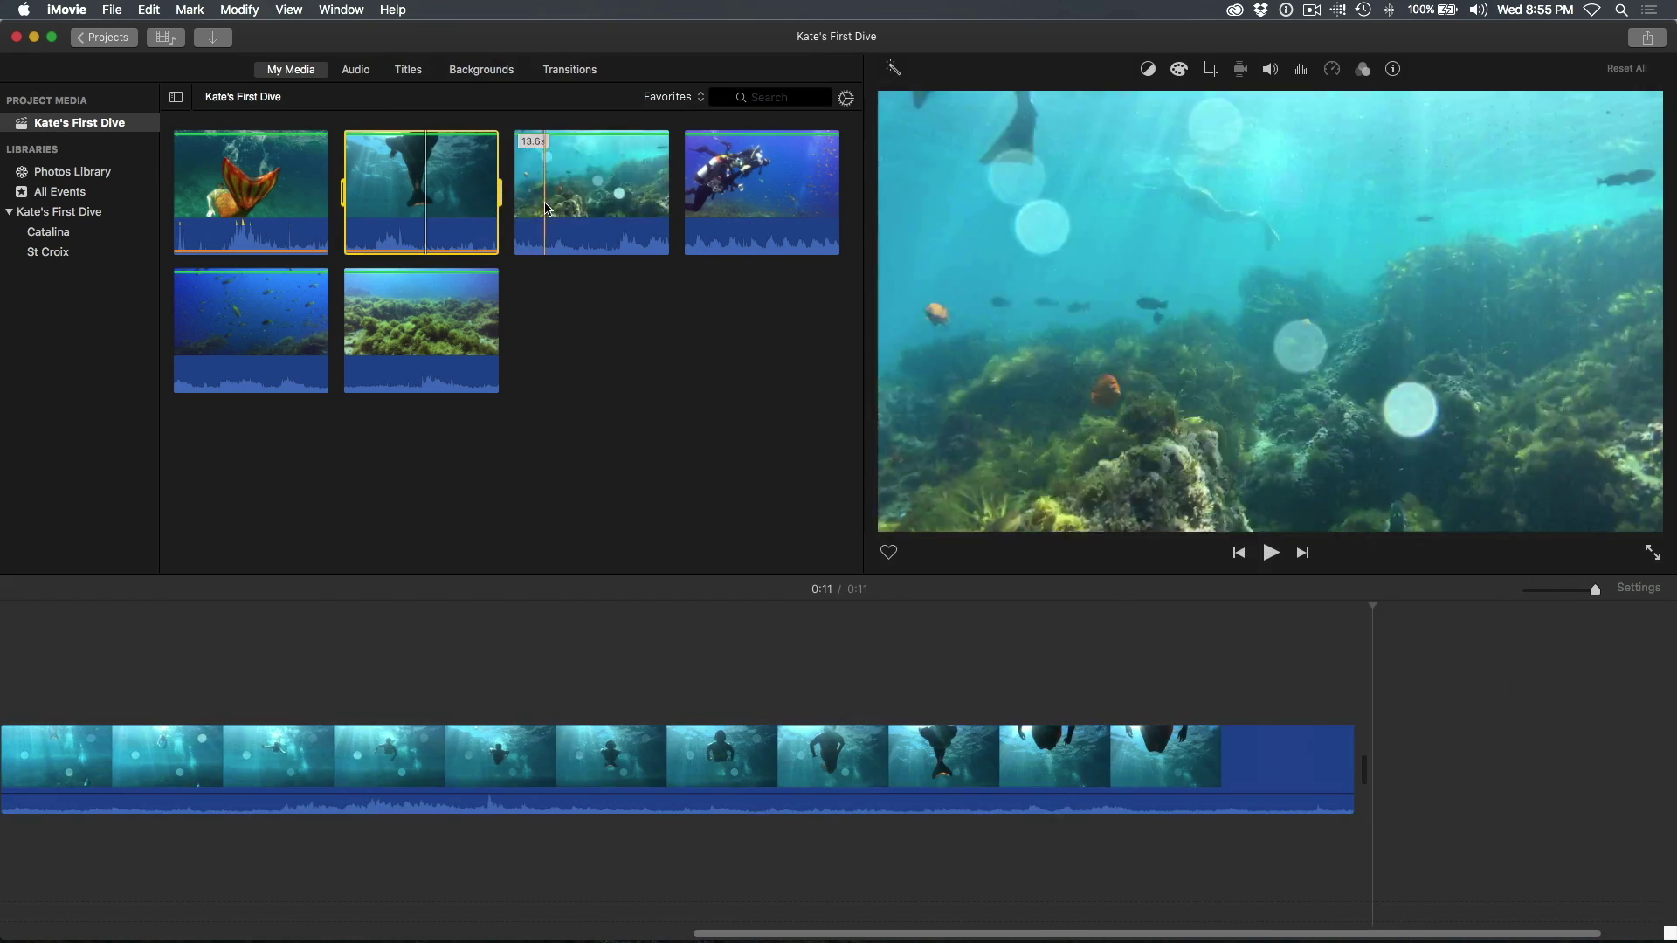
# - Append a 4.4-second range of the third favourite, then the scuba diver clip
pyautogui.moveTo(550, 207); pyautogui.dragTo(607, 210)
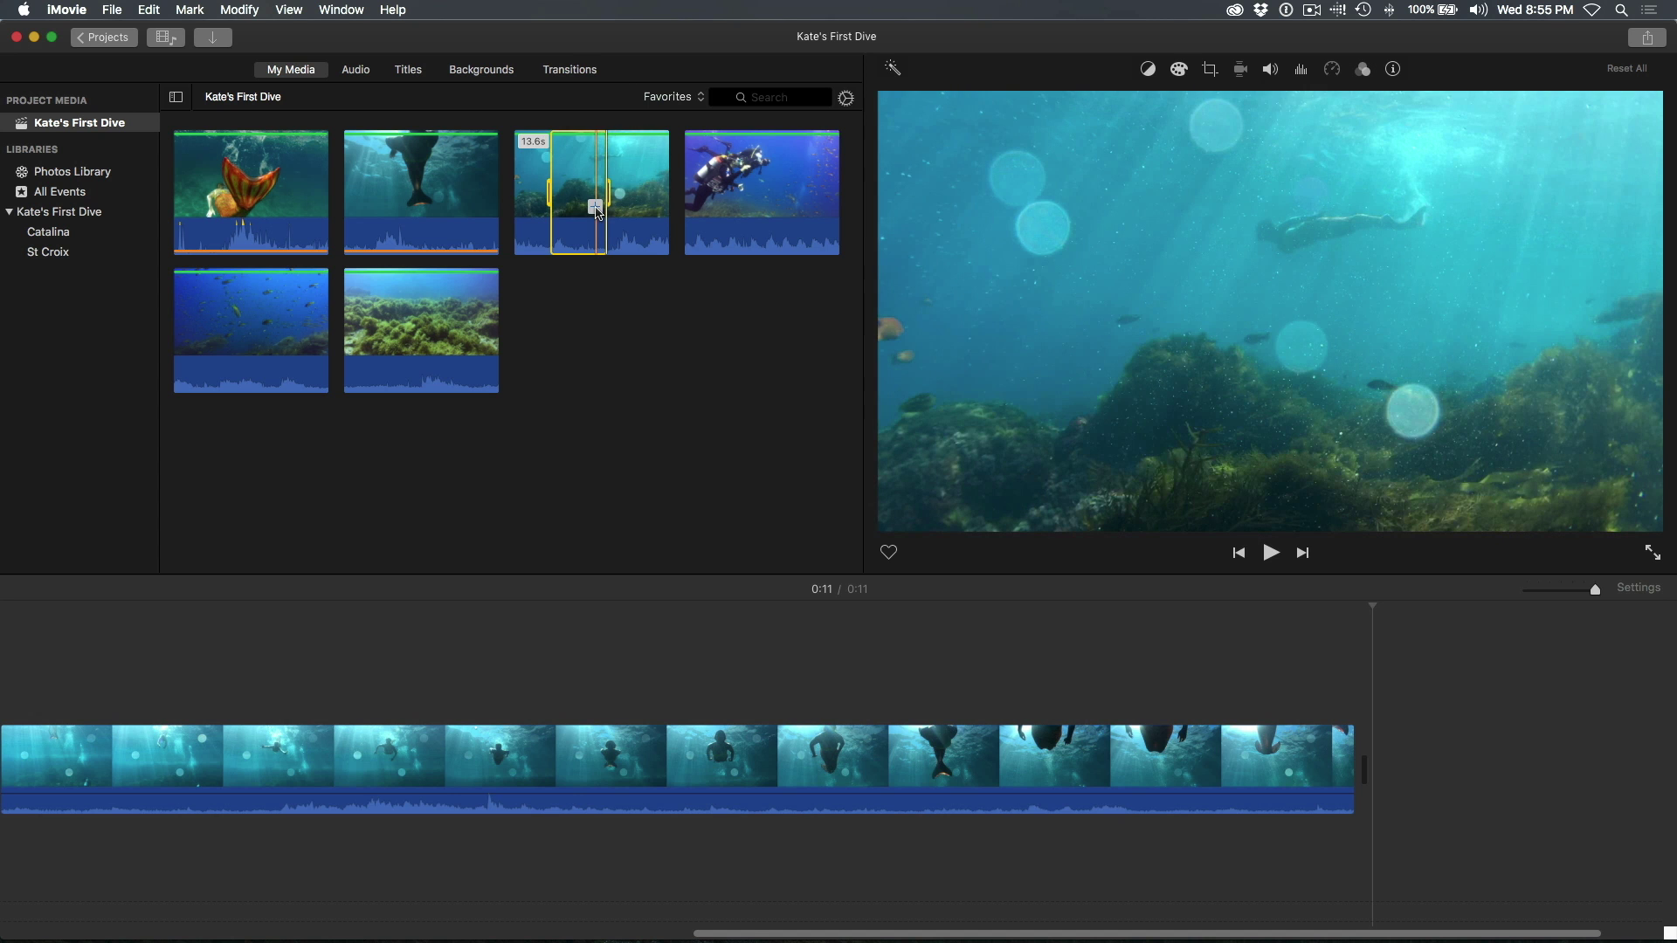
pyautogui.click(596, 207)
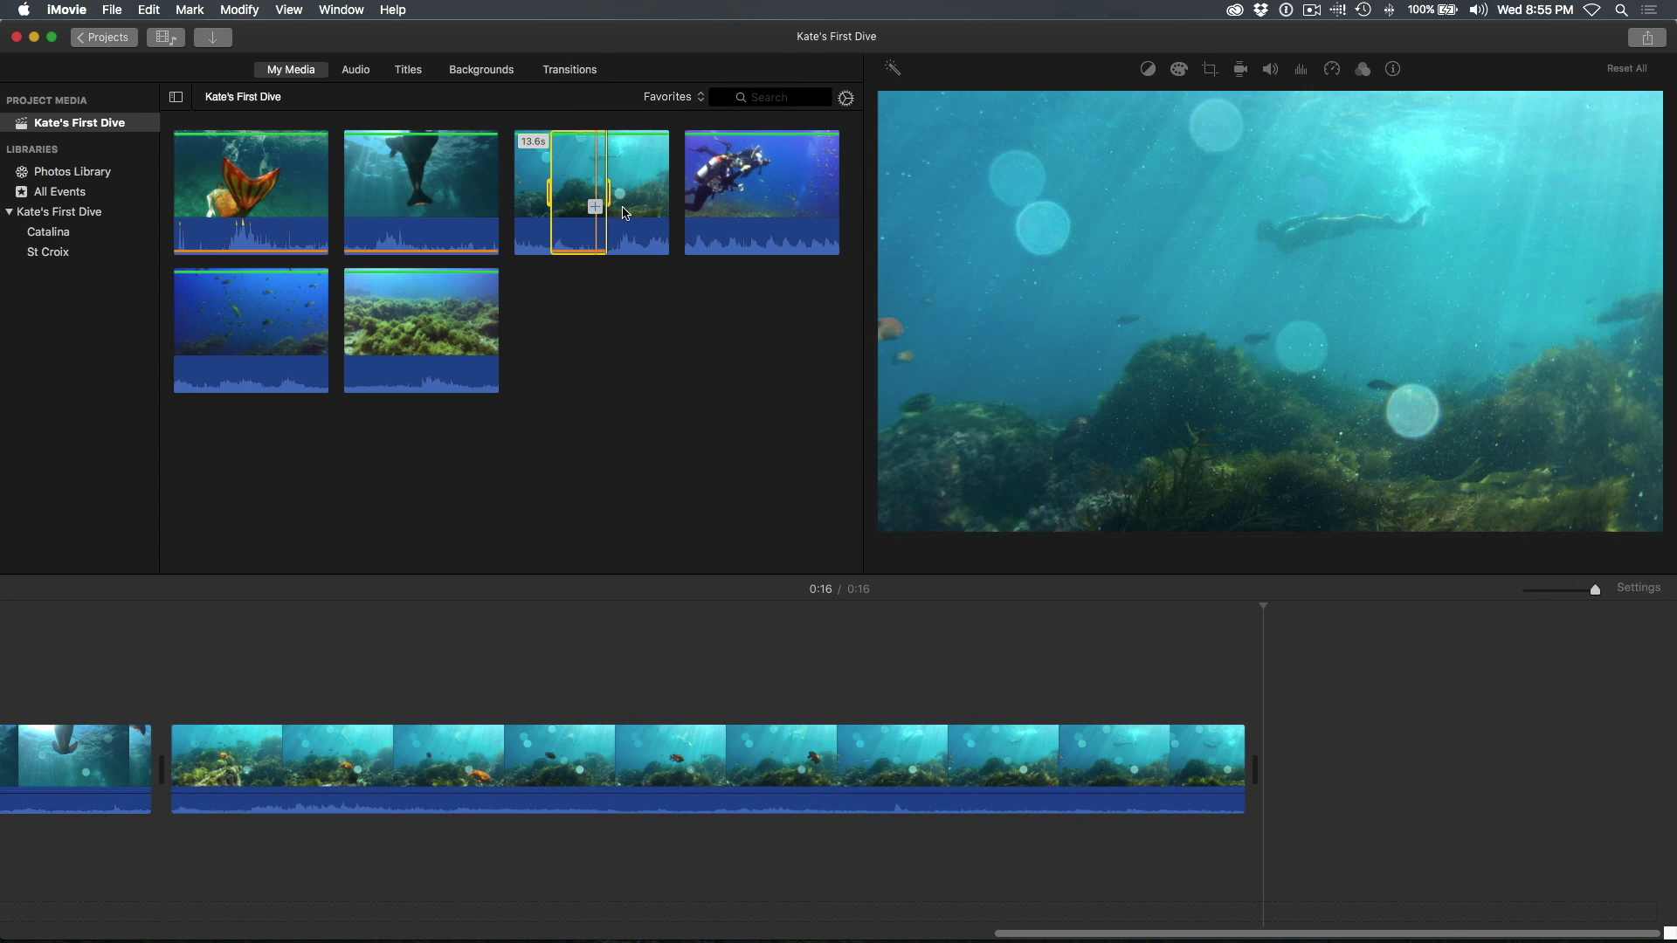
pyautogui.click(812, 210)
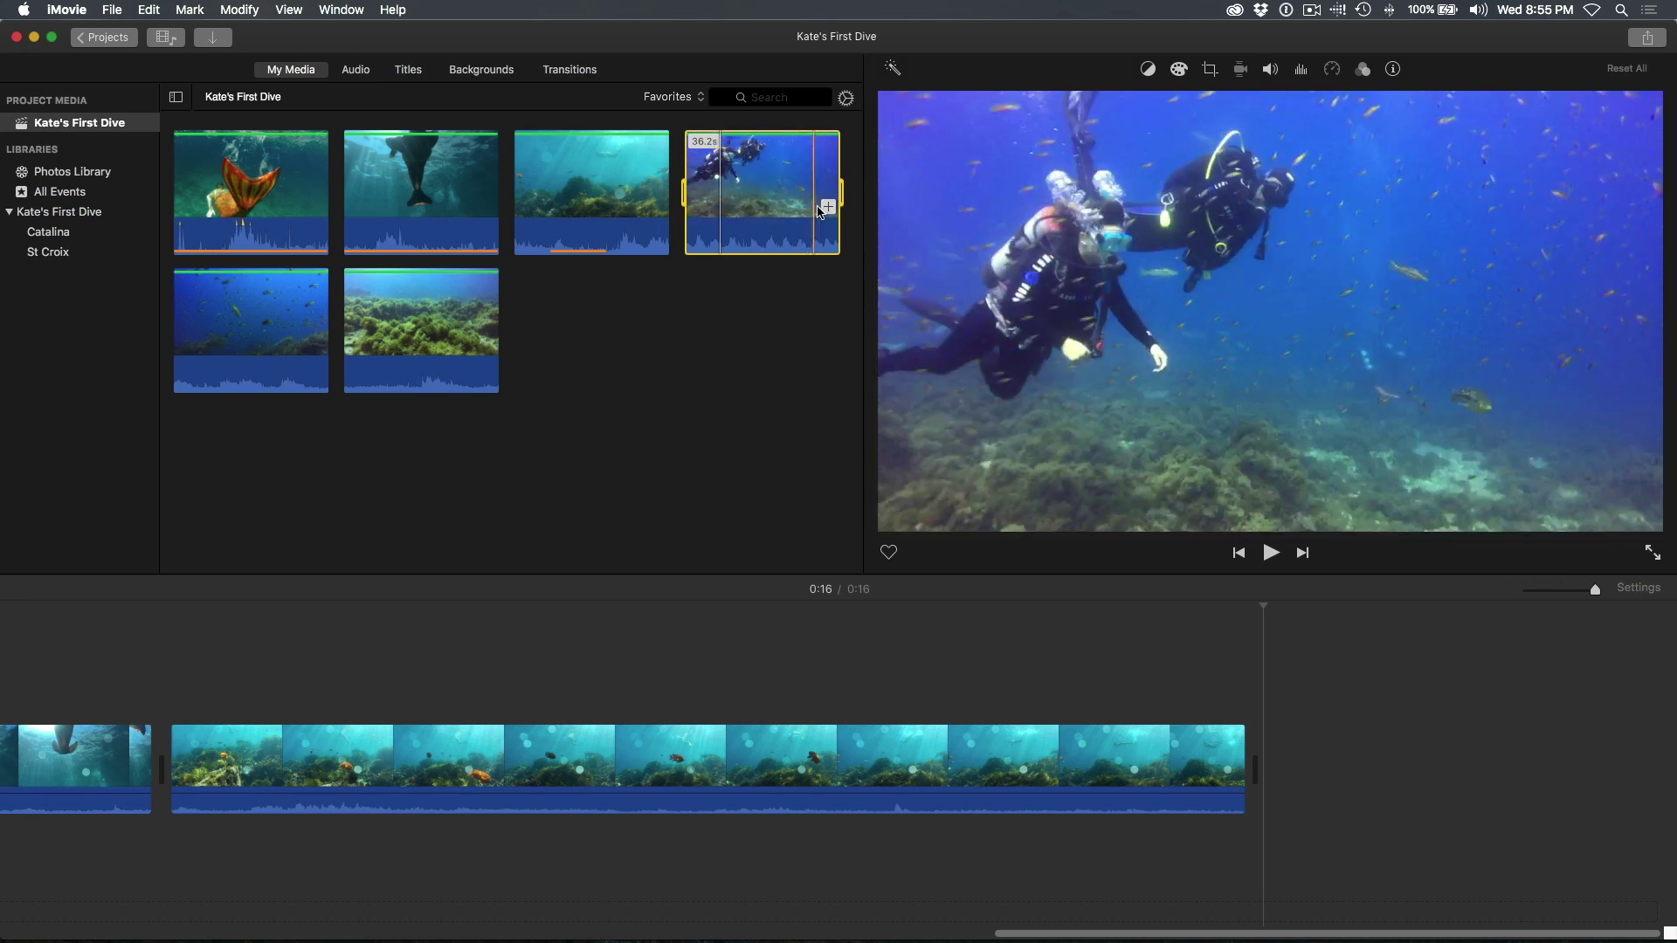
pyautogui.click(828, 207)
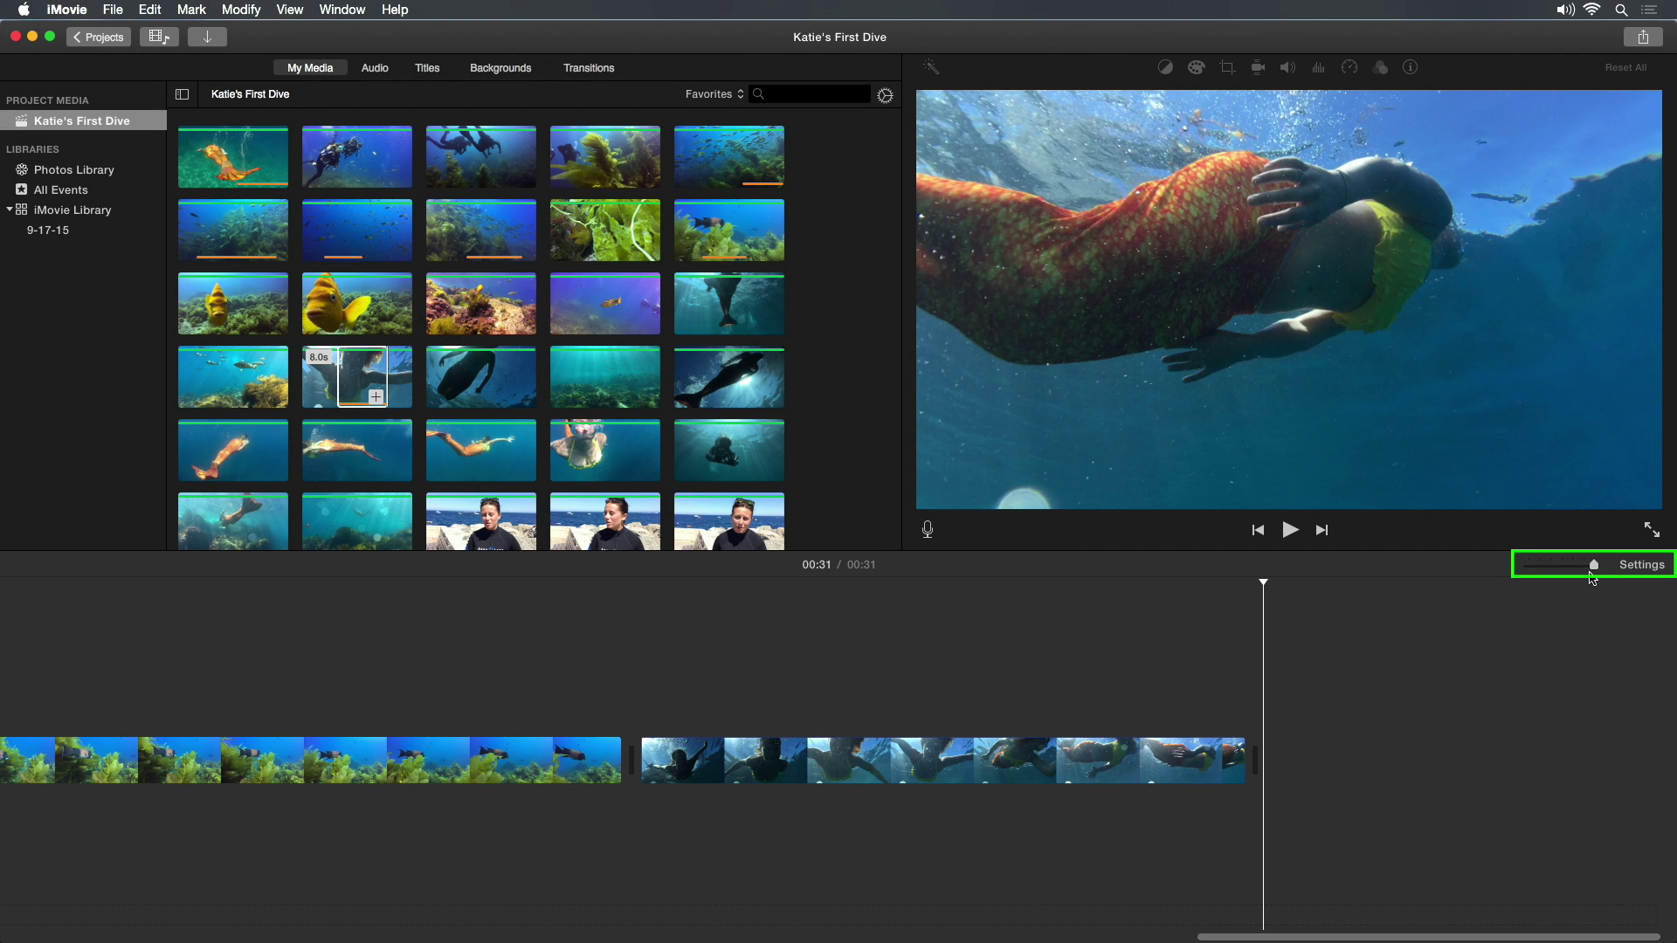
# - Zoom out and append marked ranges of IMG_0427 and IMG_0426 to the movie's end
pyautogui.moveTo(1587, 578)
pyautogui.mouseDown()
pyautogui.moveTo(1551, 570)
pyautogui.moveTo(1572, 572)
pyautogui.mouseUp()
pyautogui.hscroll(-5, 1421, 639)
pyautogui.moveTo(699, 461); pyautogui.dragTo(760, 460)
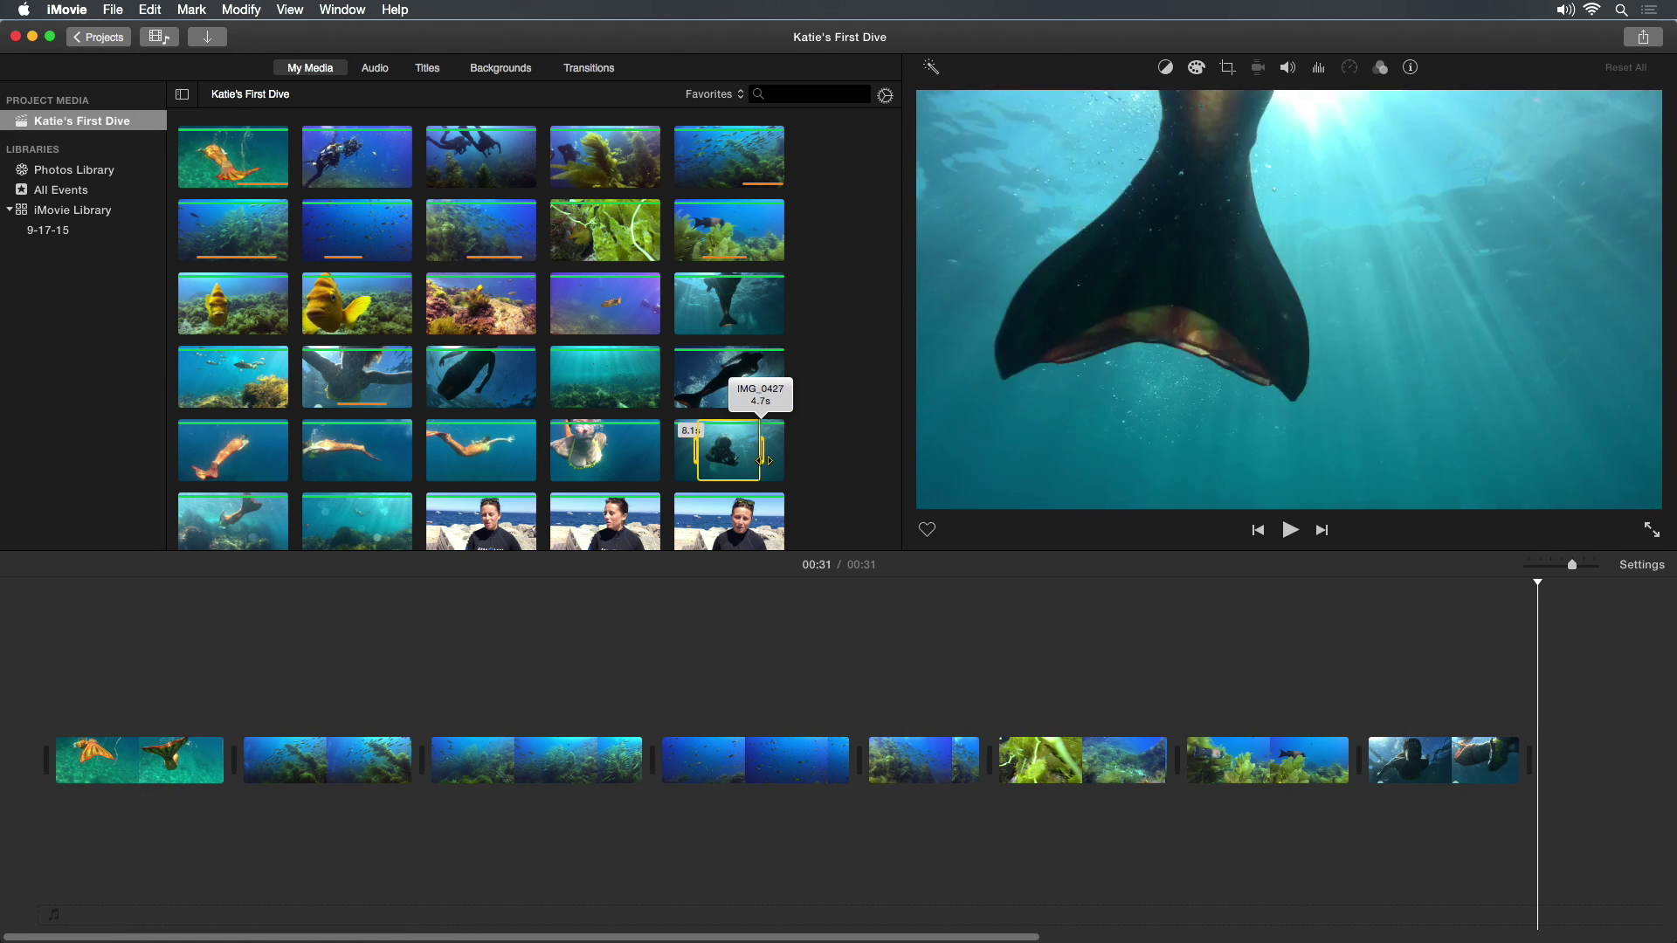
pyautogui.press('e')
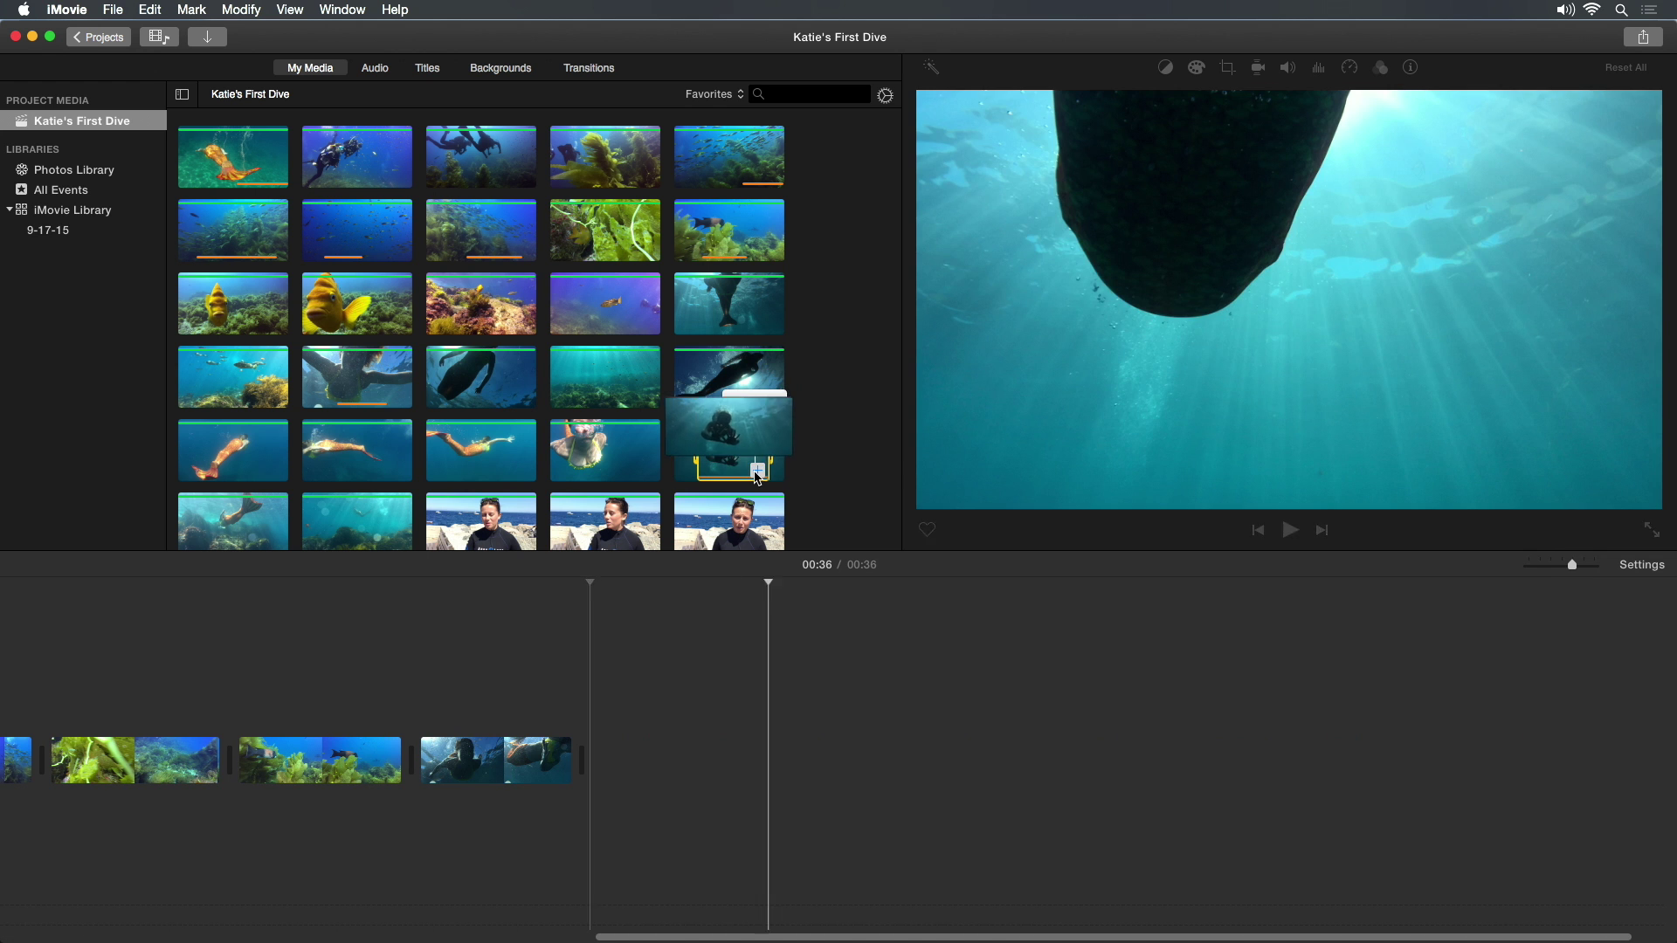
pyautogui.moveTo(443, 455); pyautogui.dragTo(520, 456)
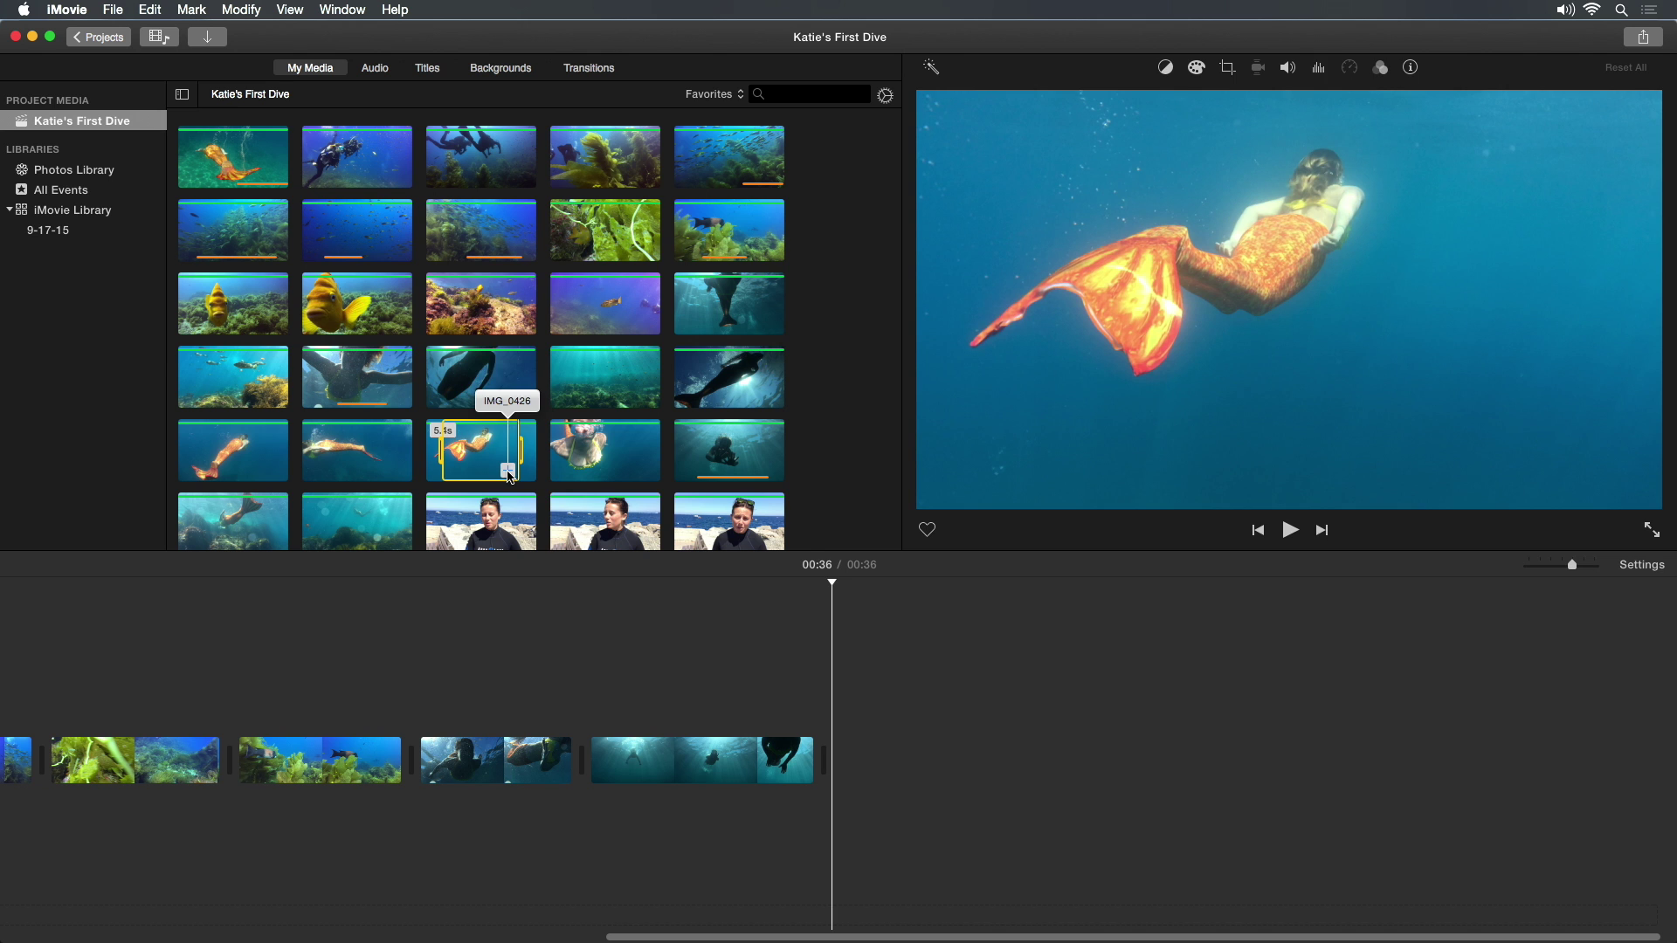
pyautogui.click(507, 471)
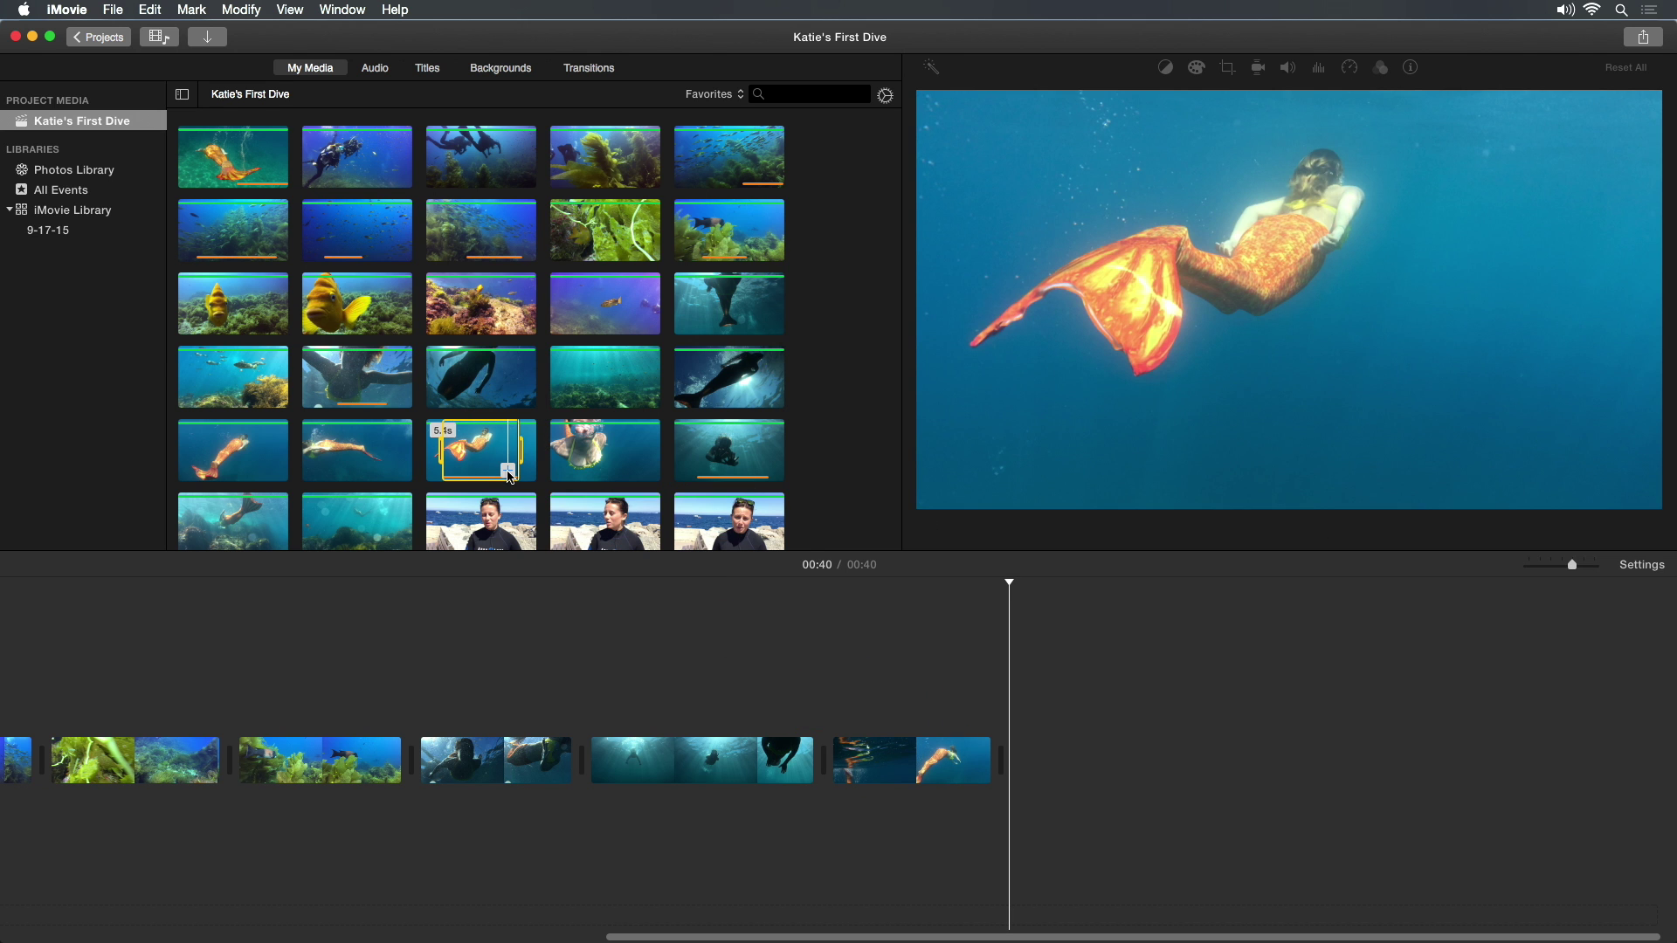
# - Select the entire interview clip, then mark a range on the IMG_0426 mermaid clip
pyautogui.moveTo(496, 521); pyautogui.dragTo(578, 743)
pyautogui.click(486, 519)
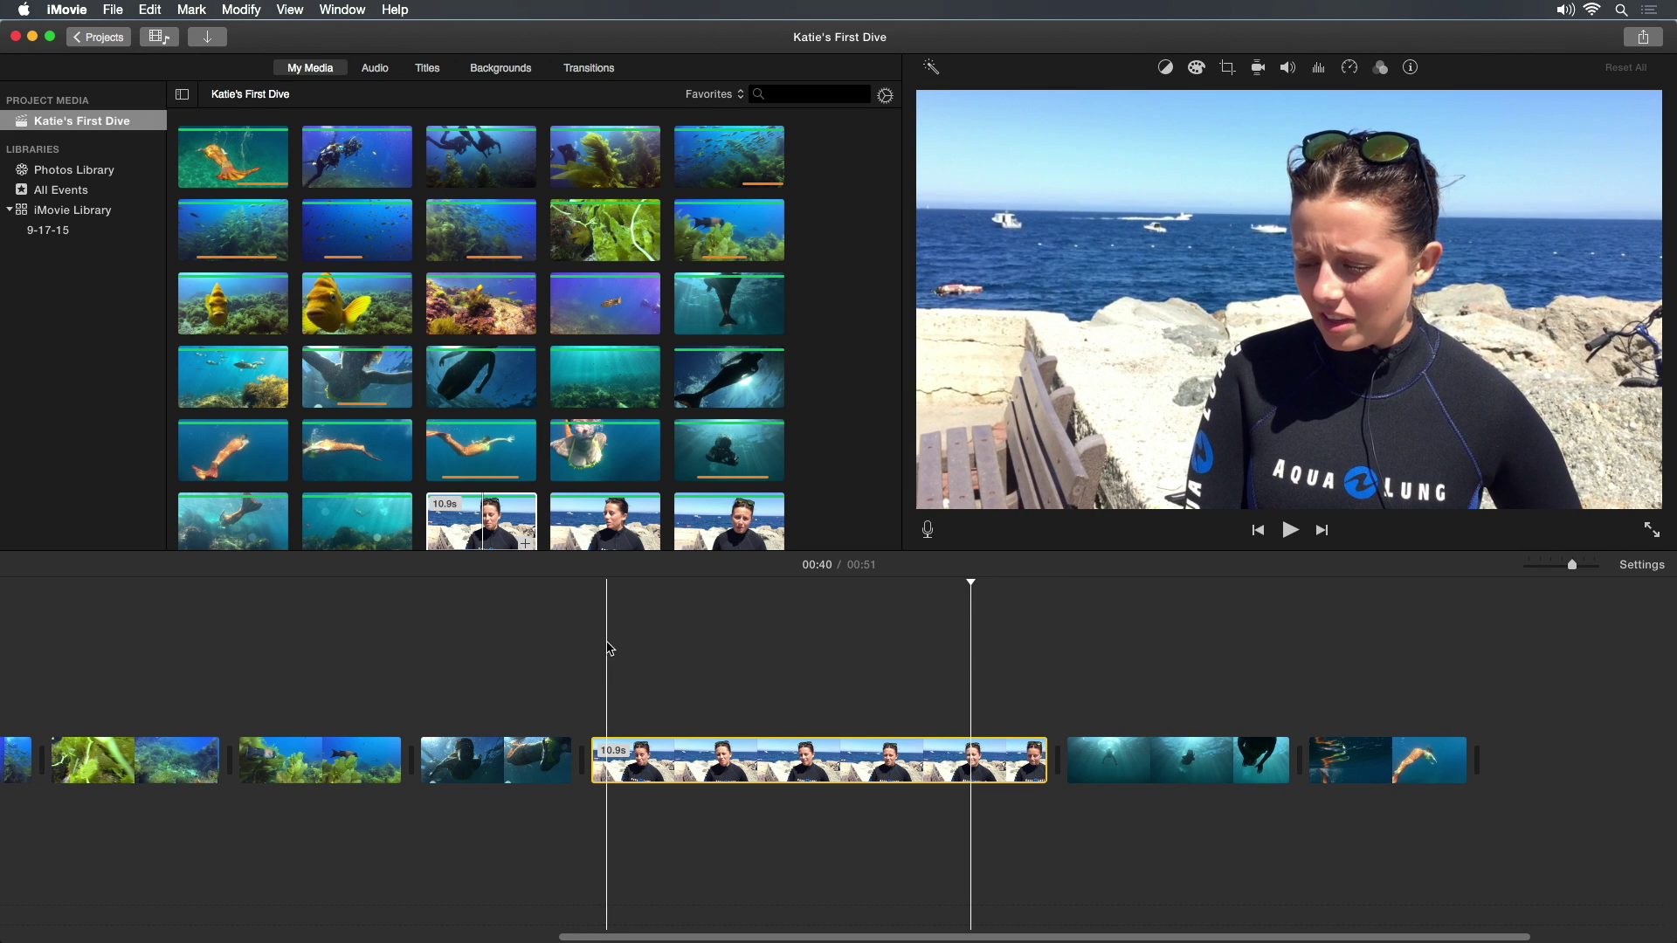
pyautogui.click(194, 453)
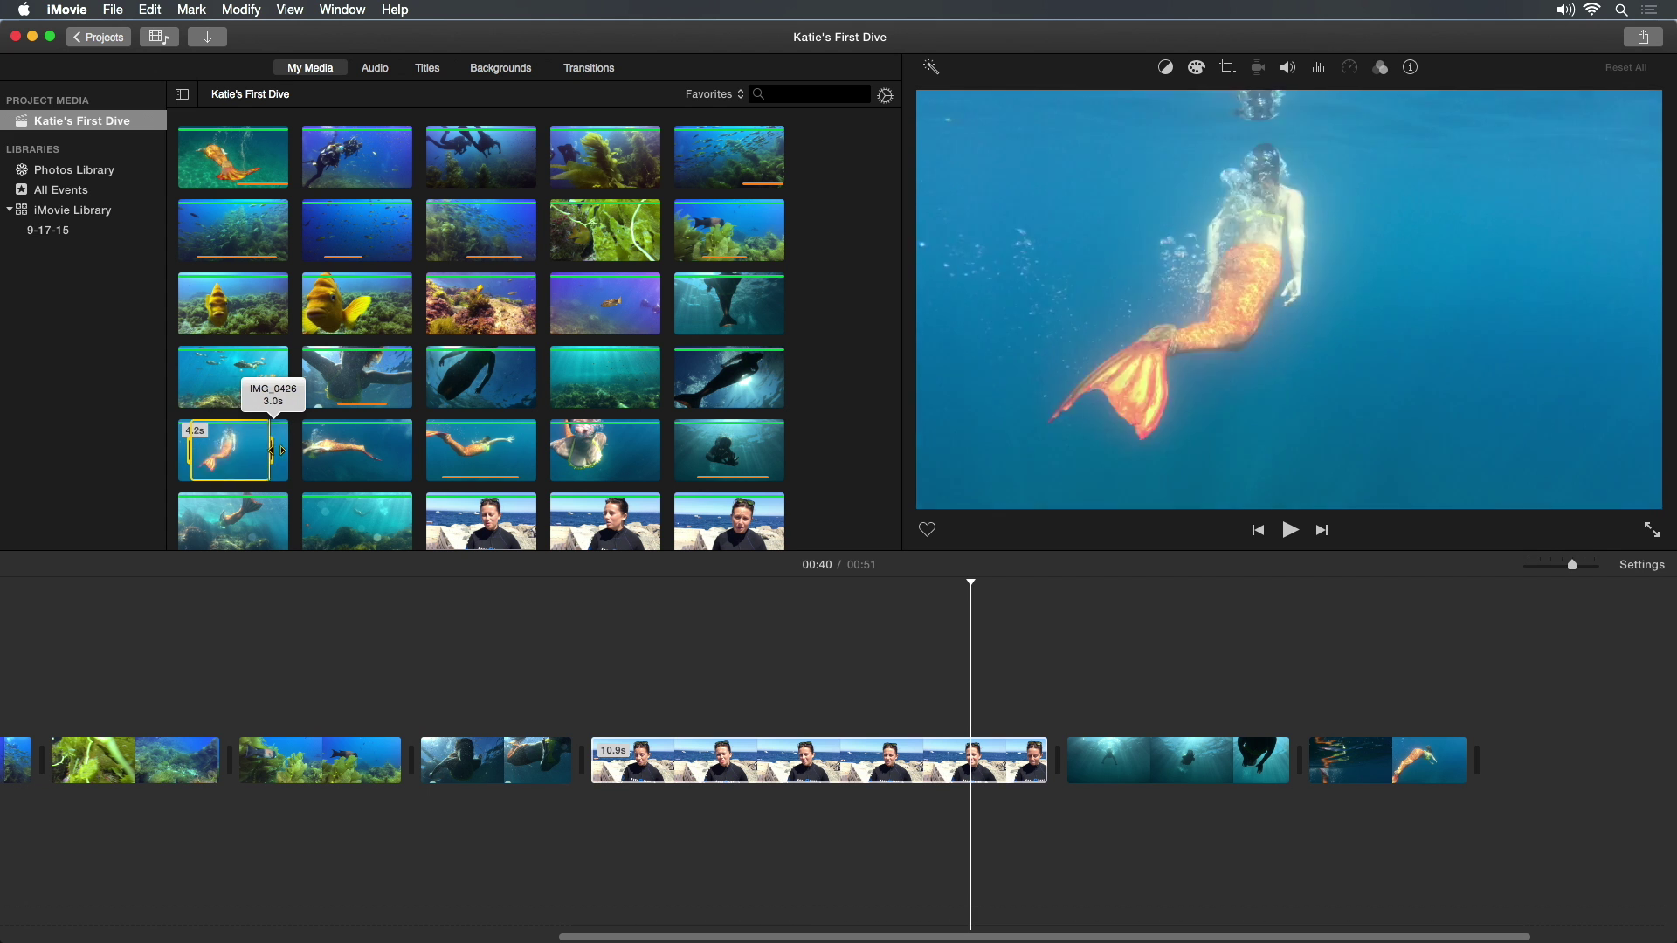
# - Place the 2.3-second mermaid range between the seaweed clips and preview playback around the interview
pyautogui.moveTo(228, 458); pyautogui.dragTo(229, 730)
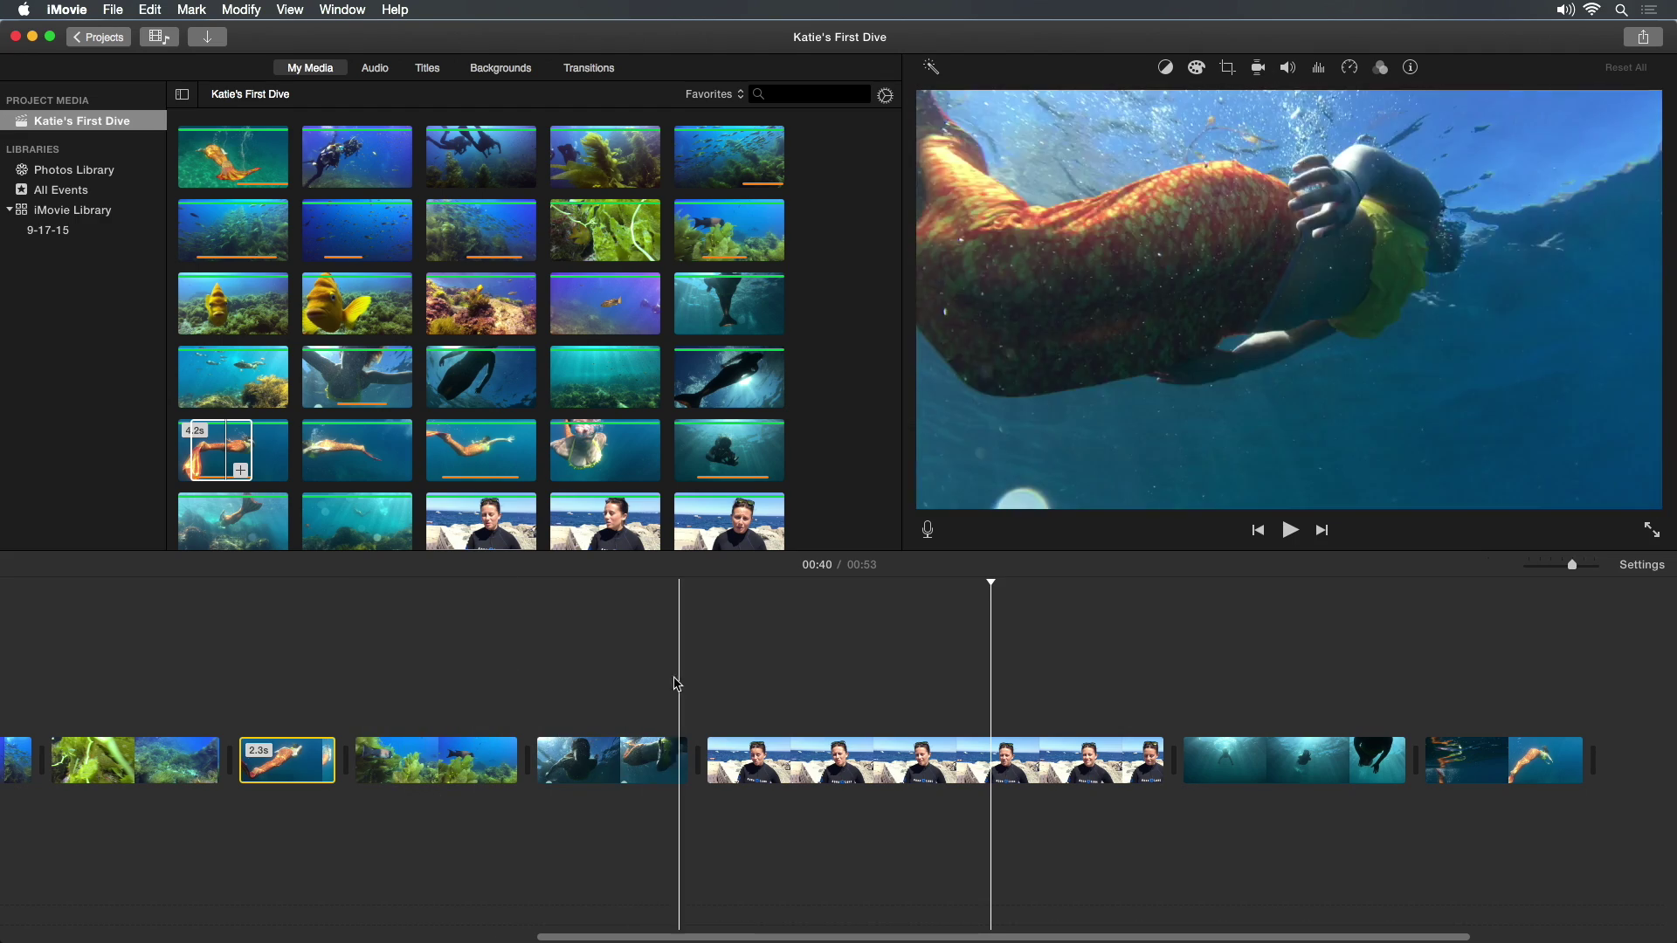
pyautogui.moveTo(834, 760); pyautogui.dragTo(834, 662)
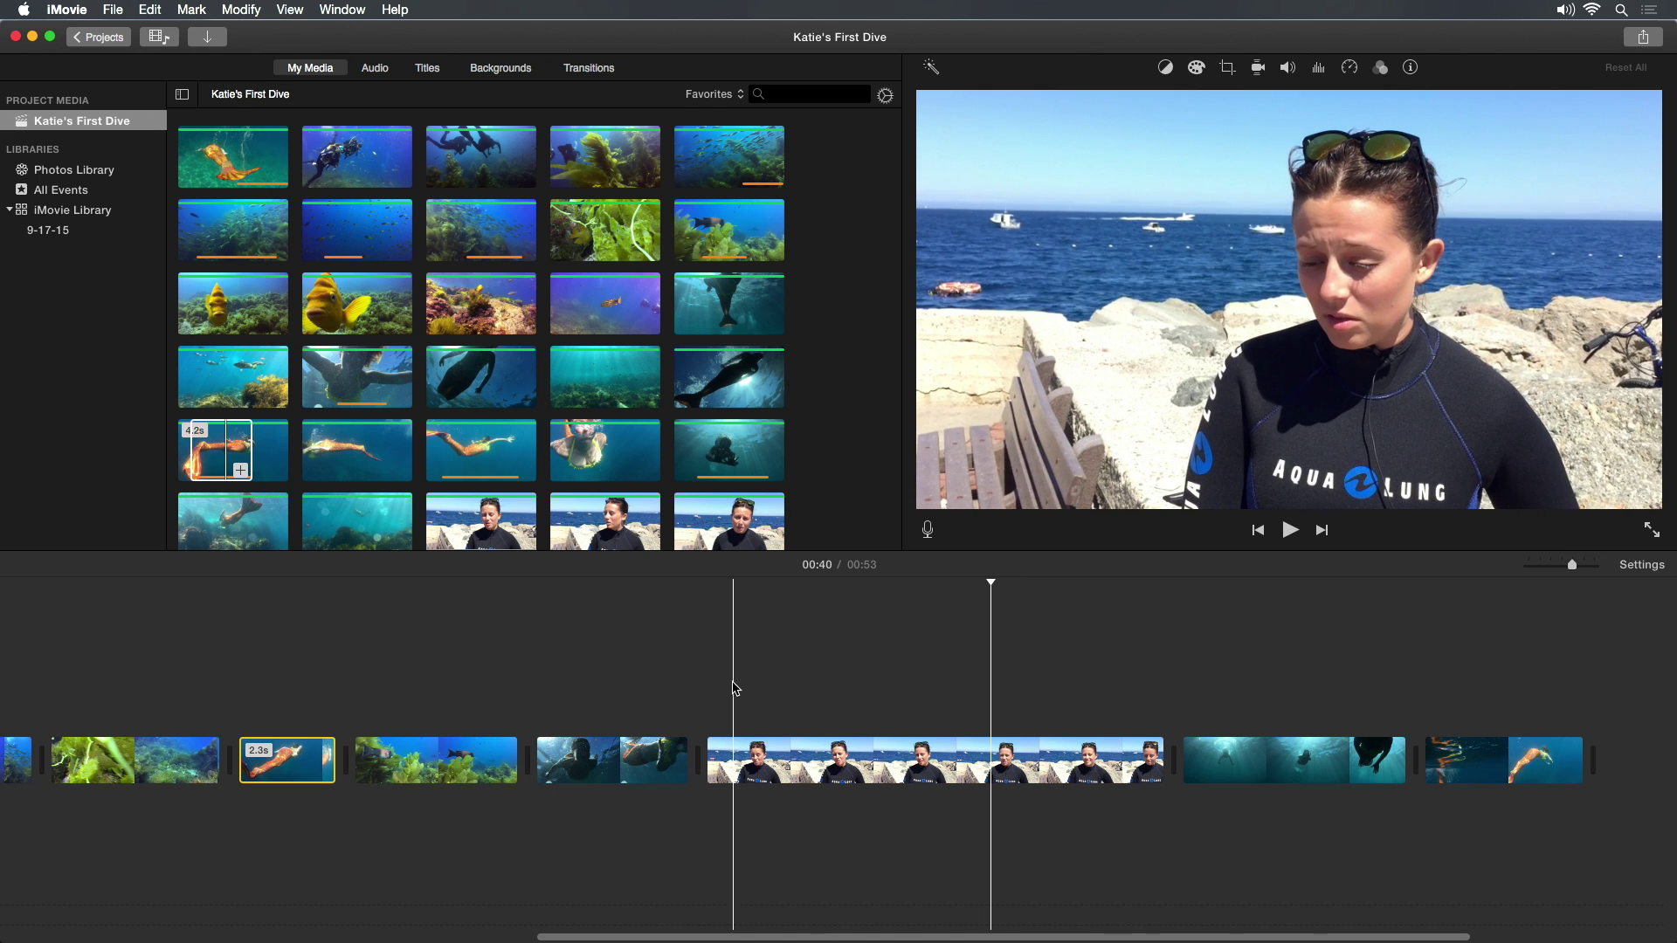
pyautogui.press('space')
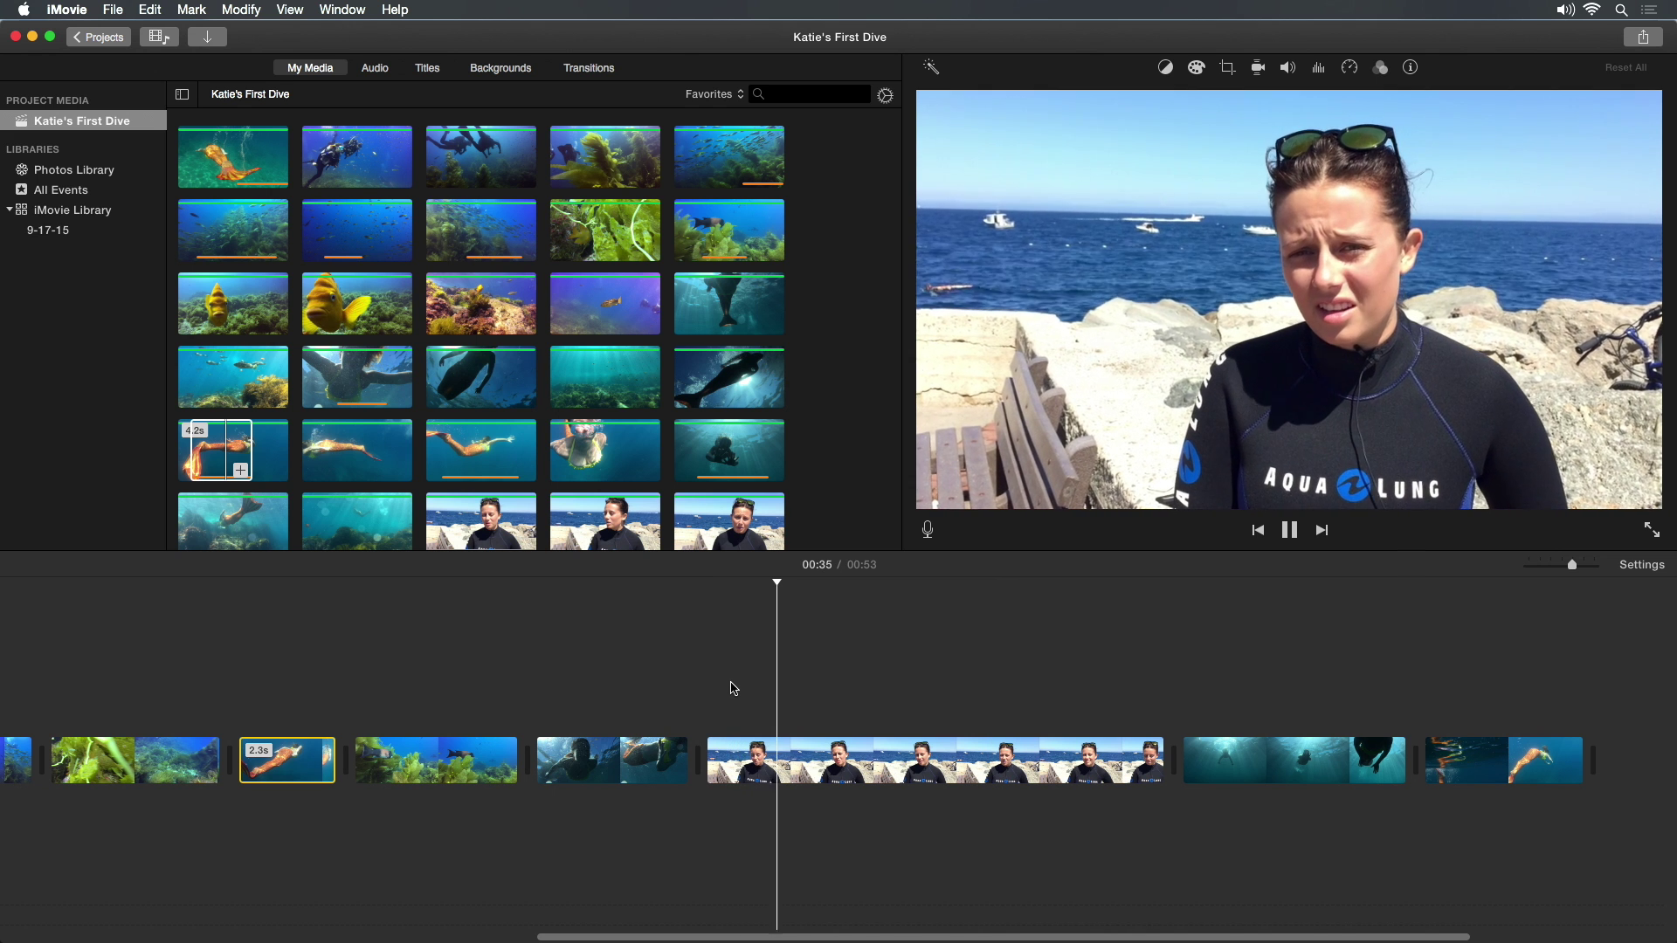
pyautogui.press('space')
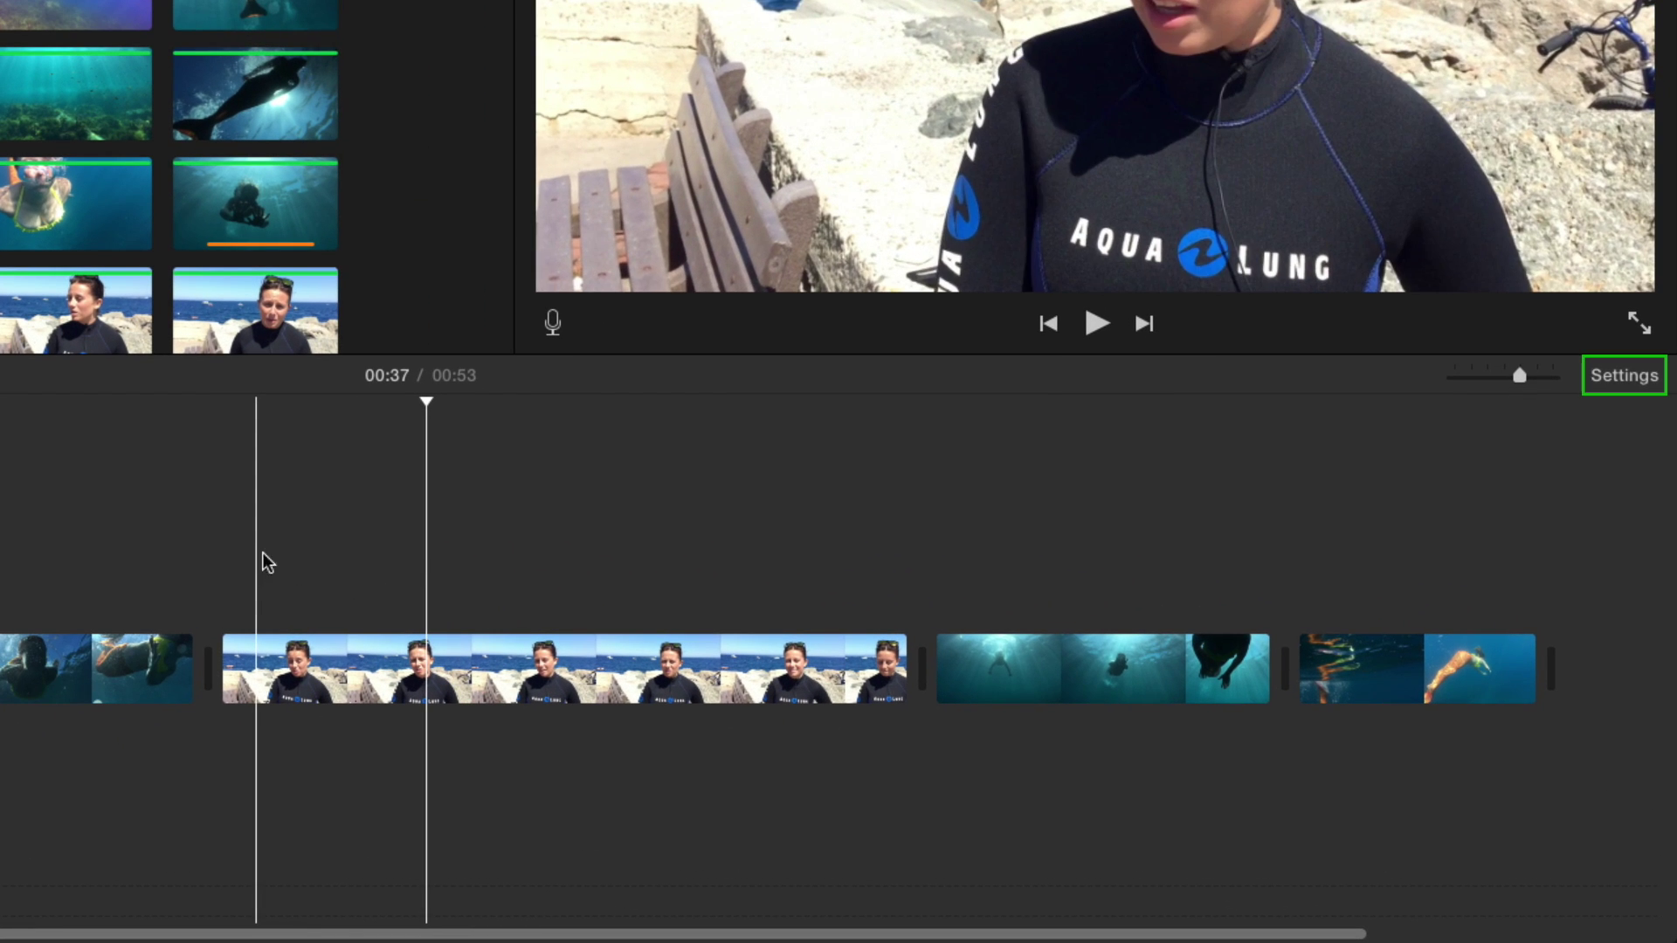
# - Enlarge timeline clip size, turn on Show Waveforms, and zoom out until every clip fits
pyautogui.click(1617, 378)
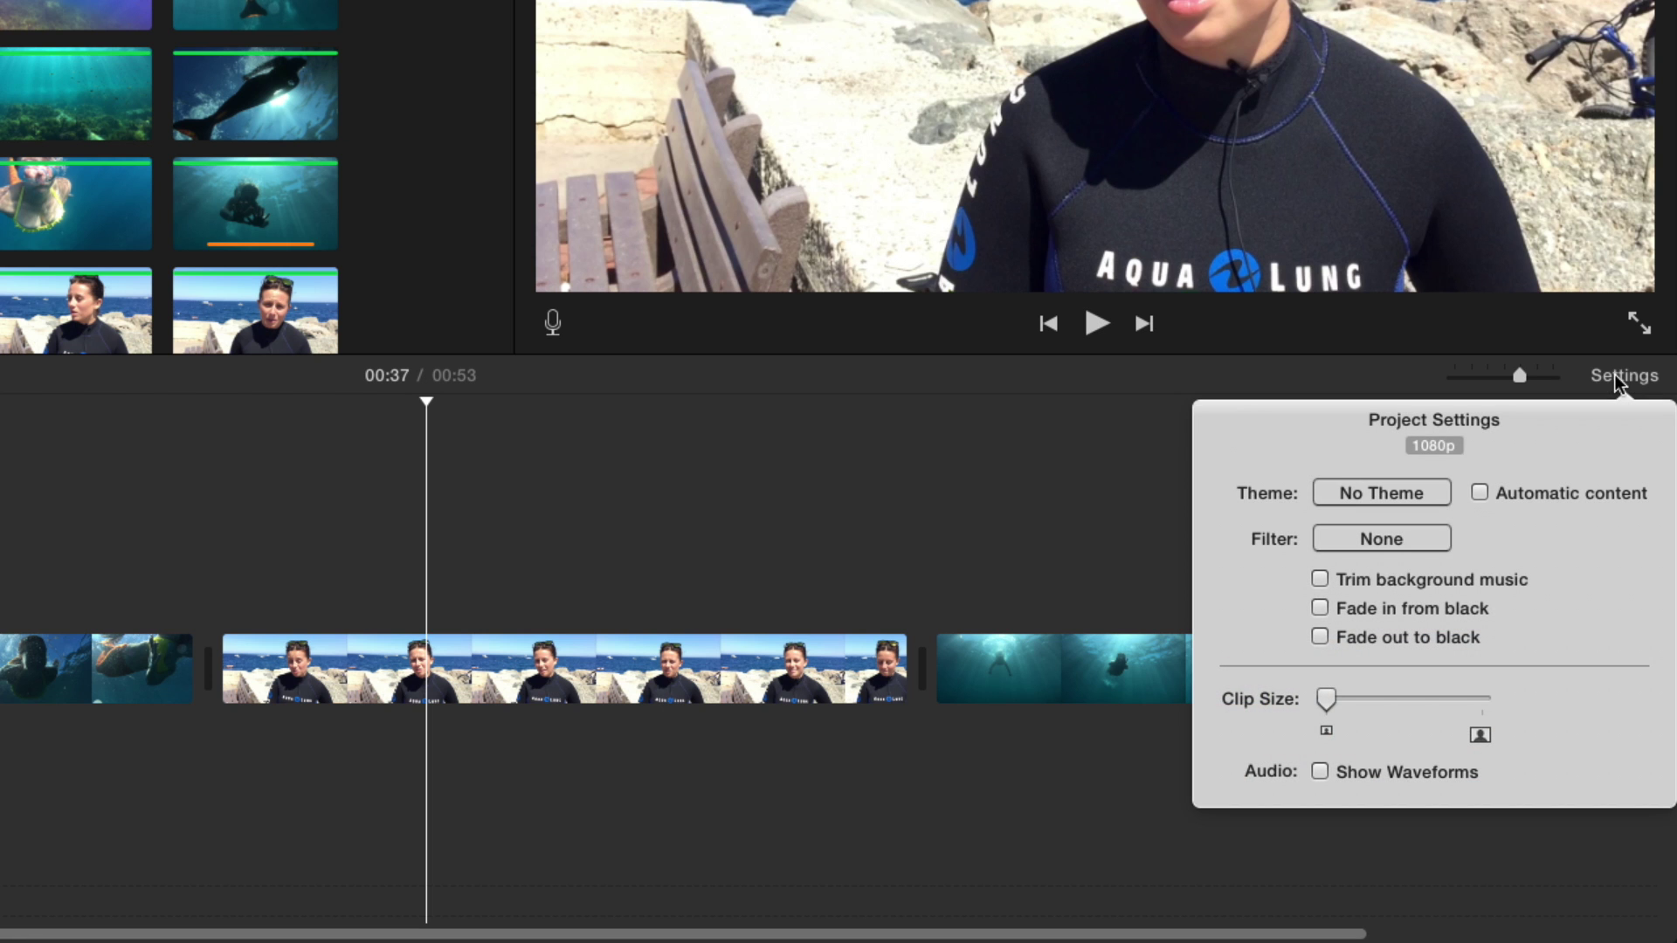
pyautogui.moveTo(1326, 700); pyautogui.dragTo(1372, 694)
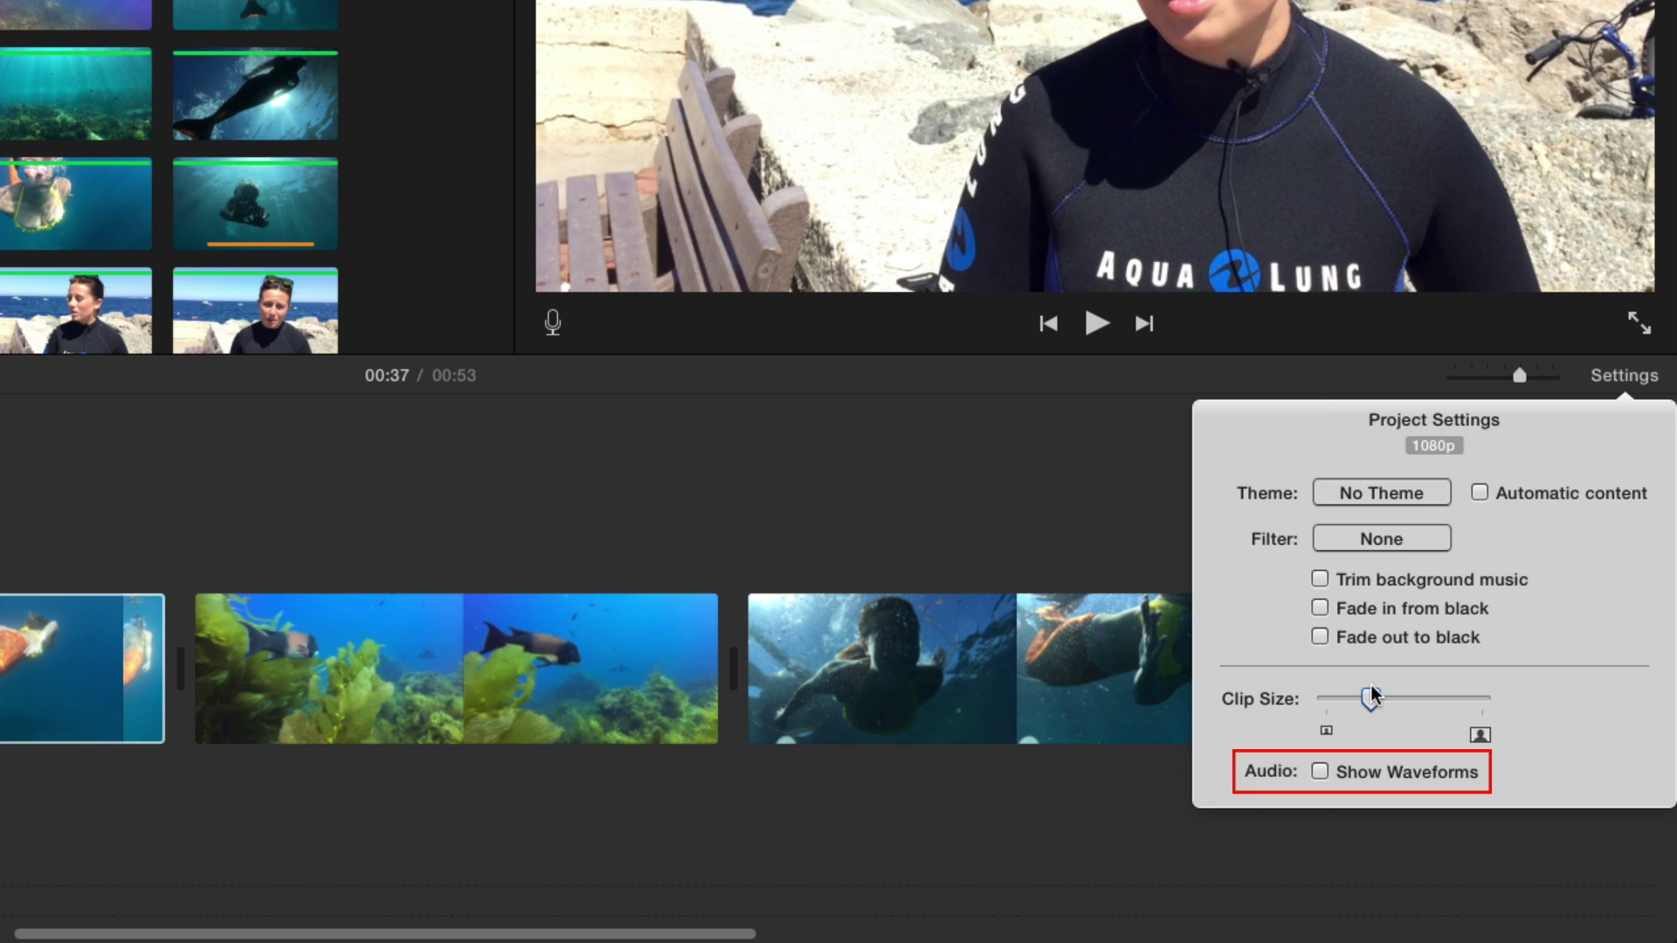
pyautogui.click(1319, 771)
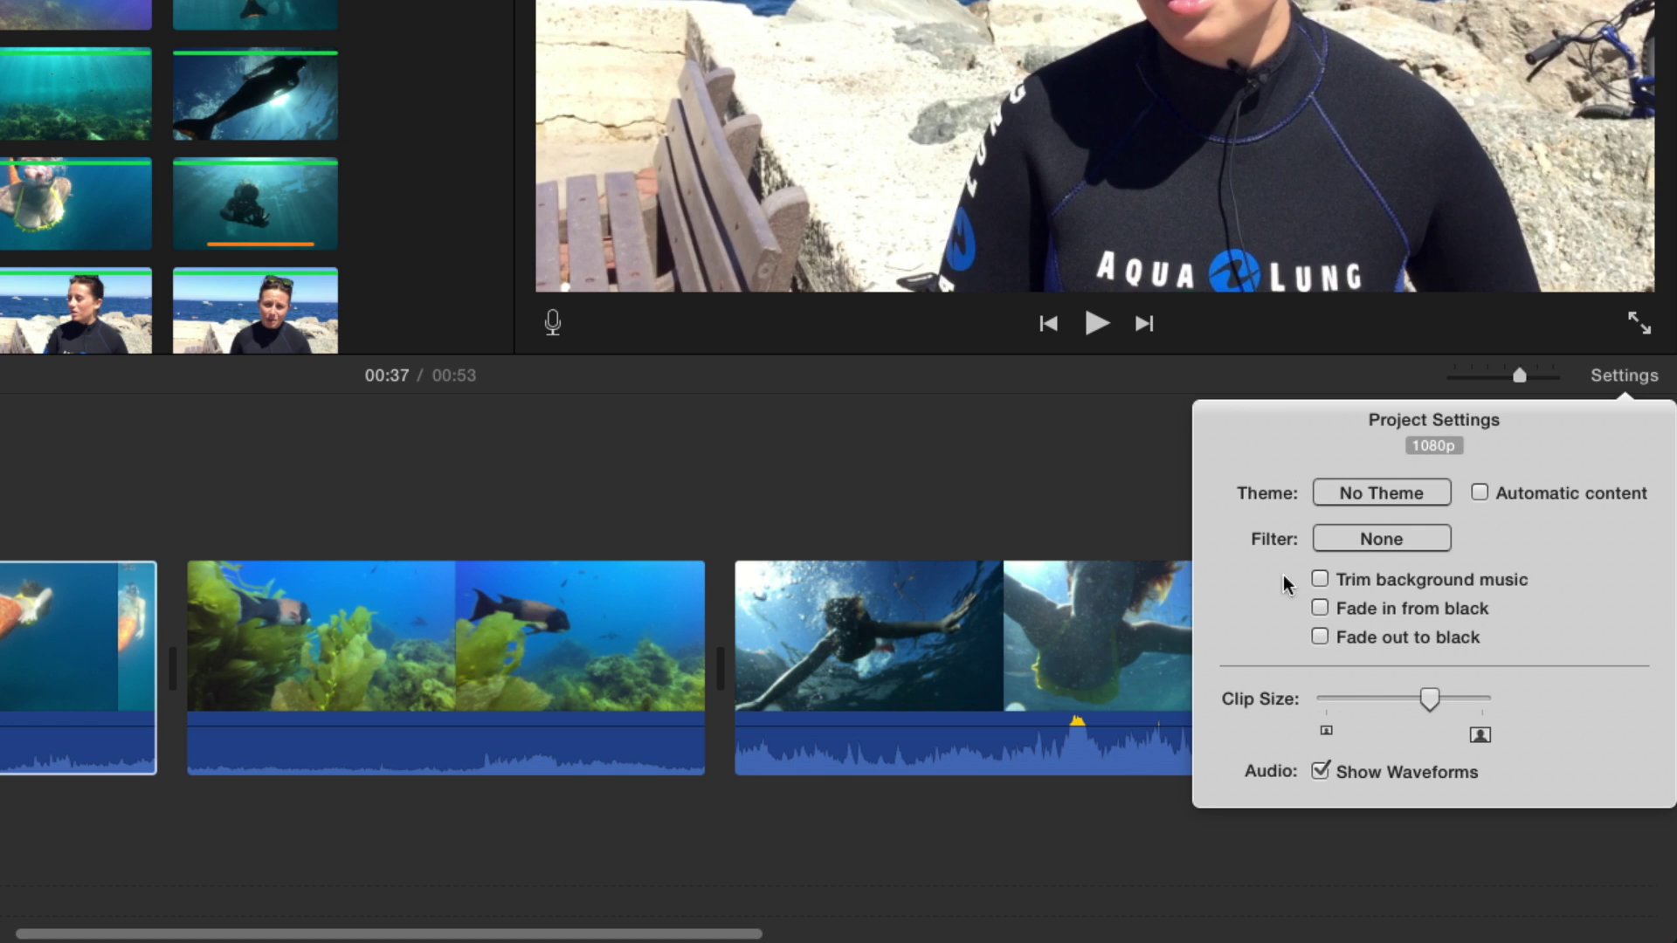
pyautogui.click(1127, 487)
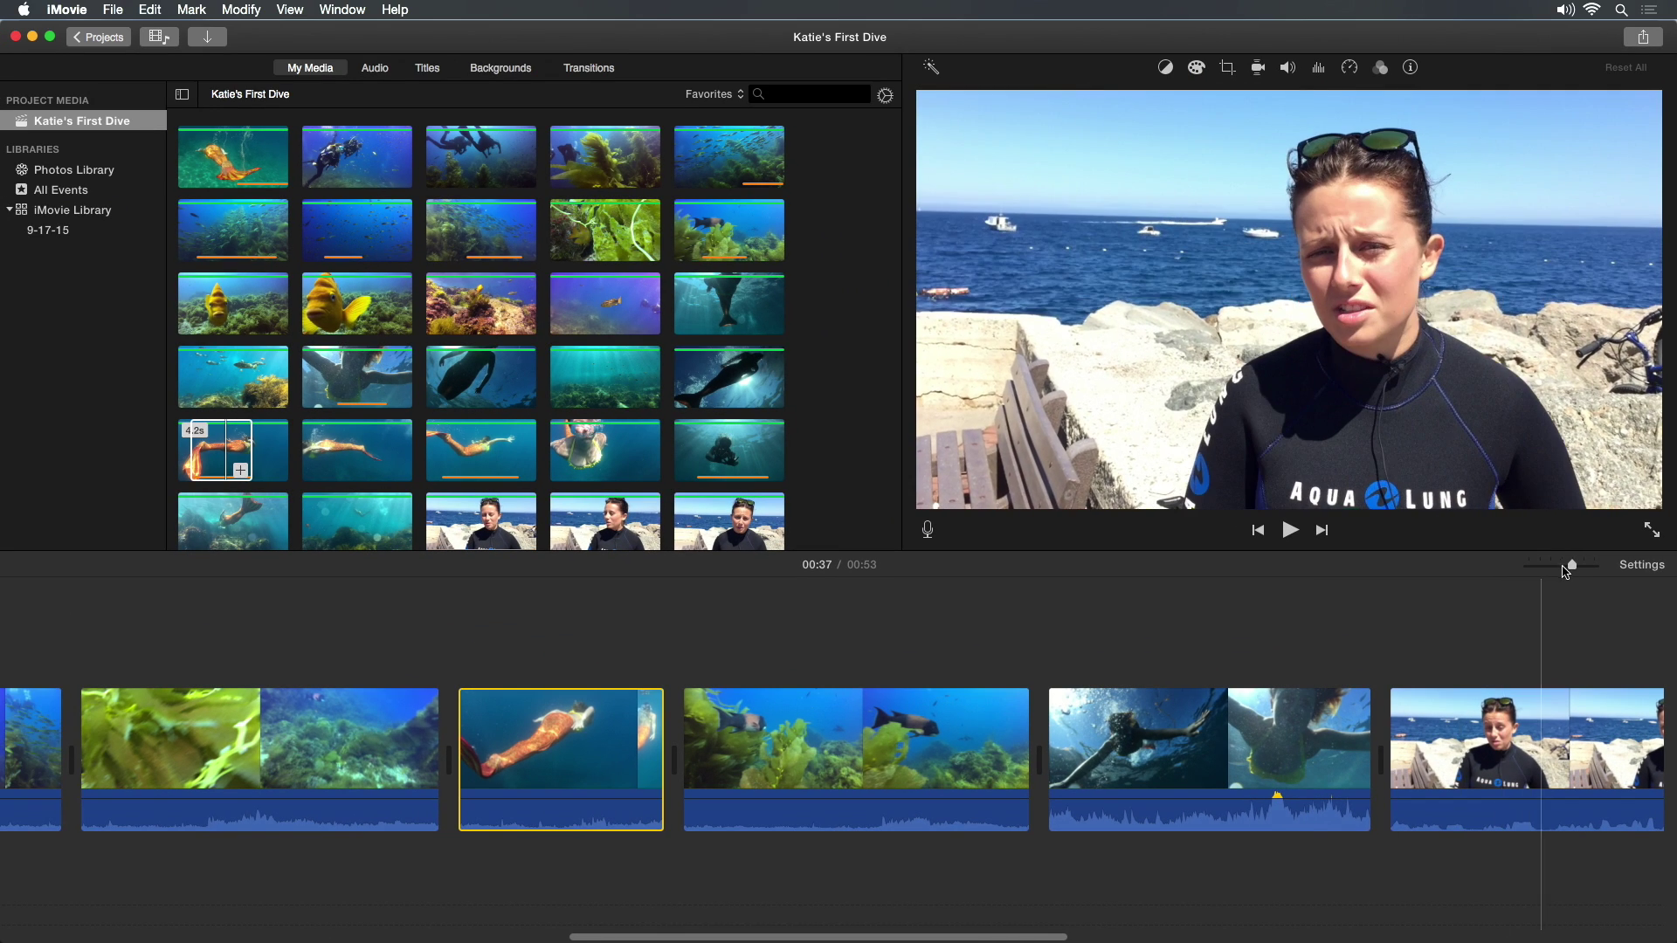
pyautogui.moveTo(1571, 566)
pyautogui.mouseDown()
pyautogui.moveTo(1552, 569)
pyautogui.moveTo(1577, 569)
pyautogui.mouseUp()
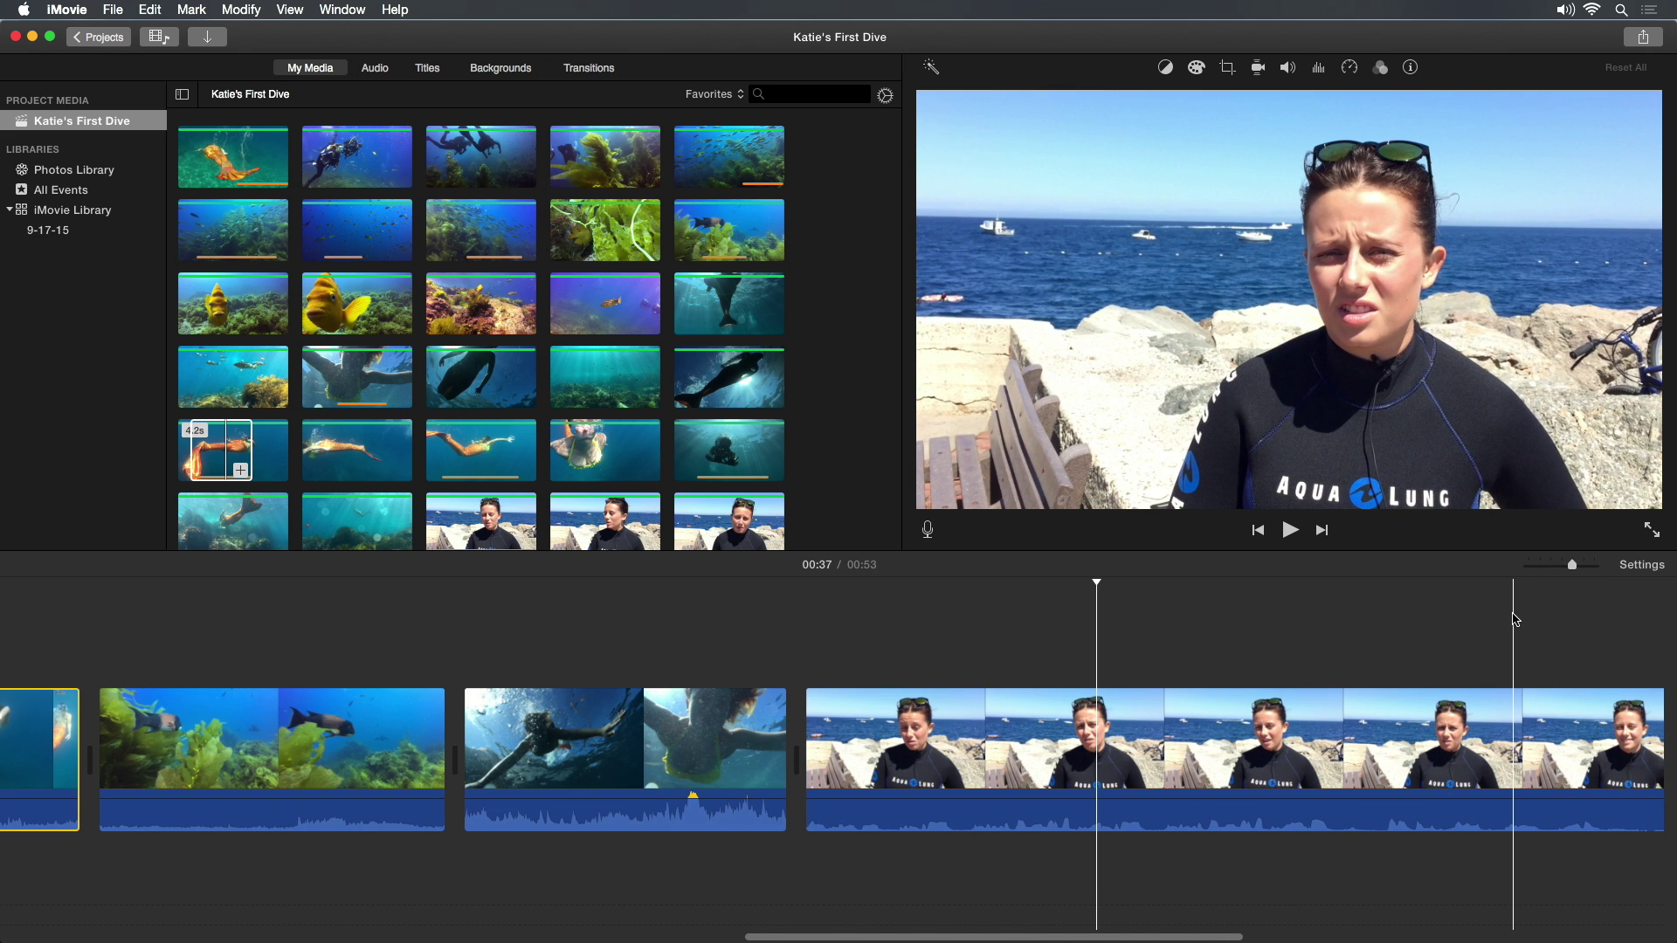
pyautogui.press('super+minus')
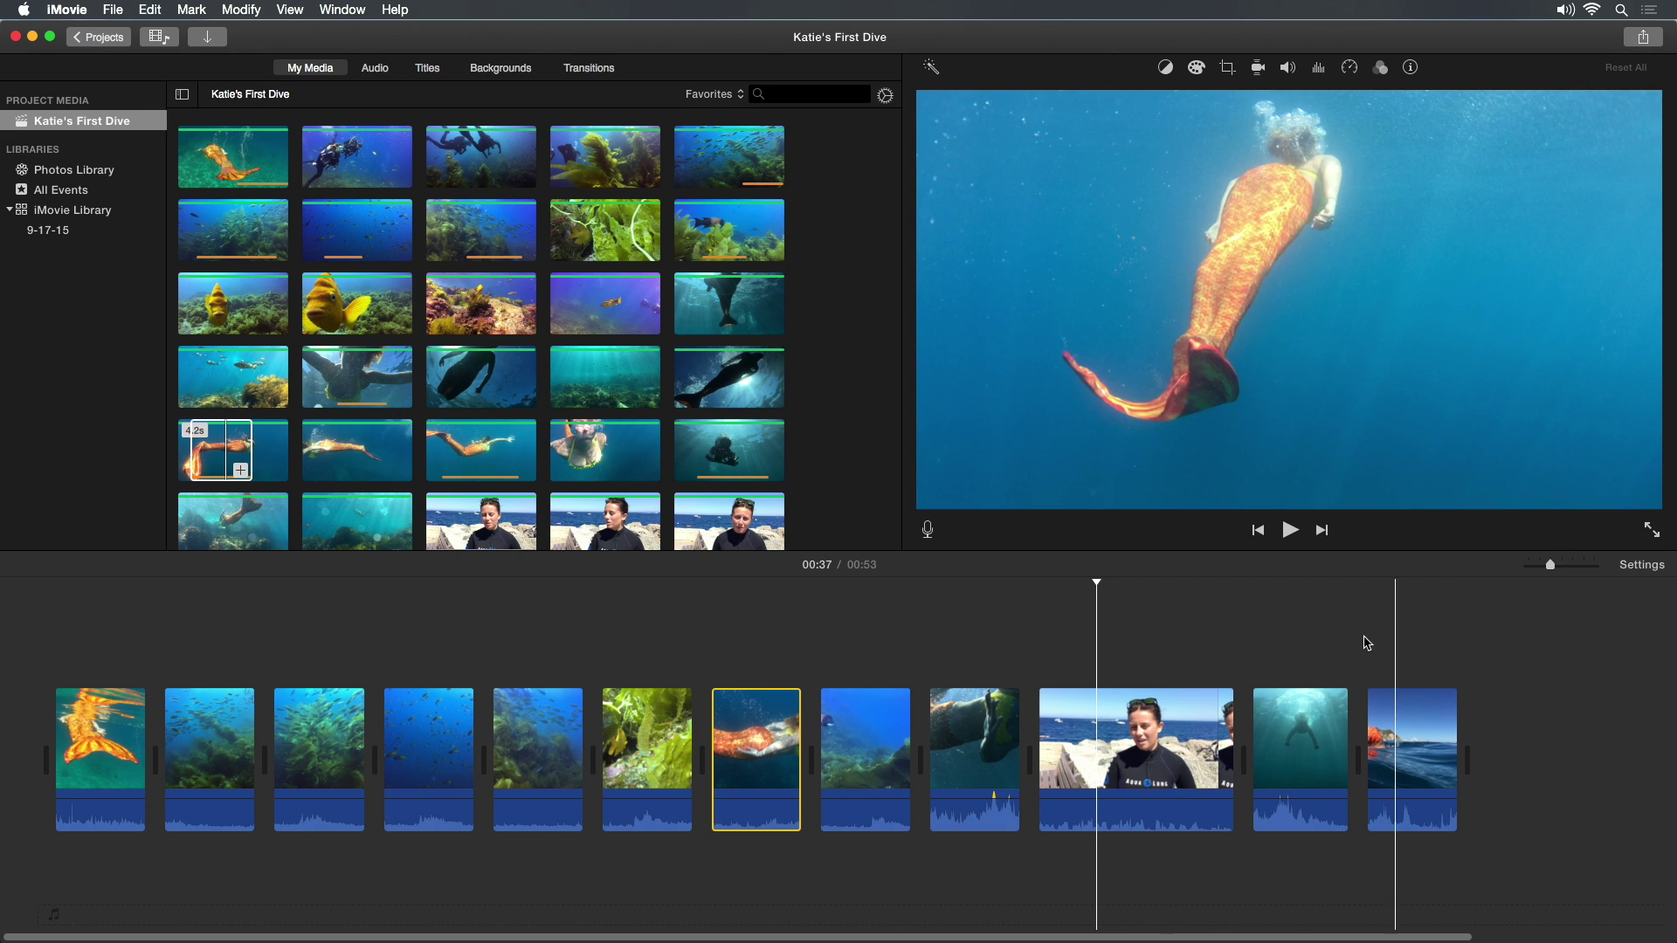
# - Move the interview clip earlier and place three underwater clips right after it
pyautogui.click(1152, 657)
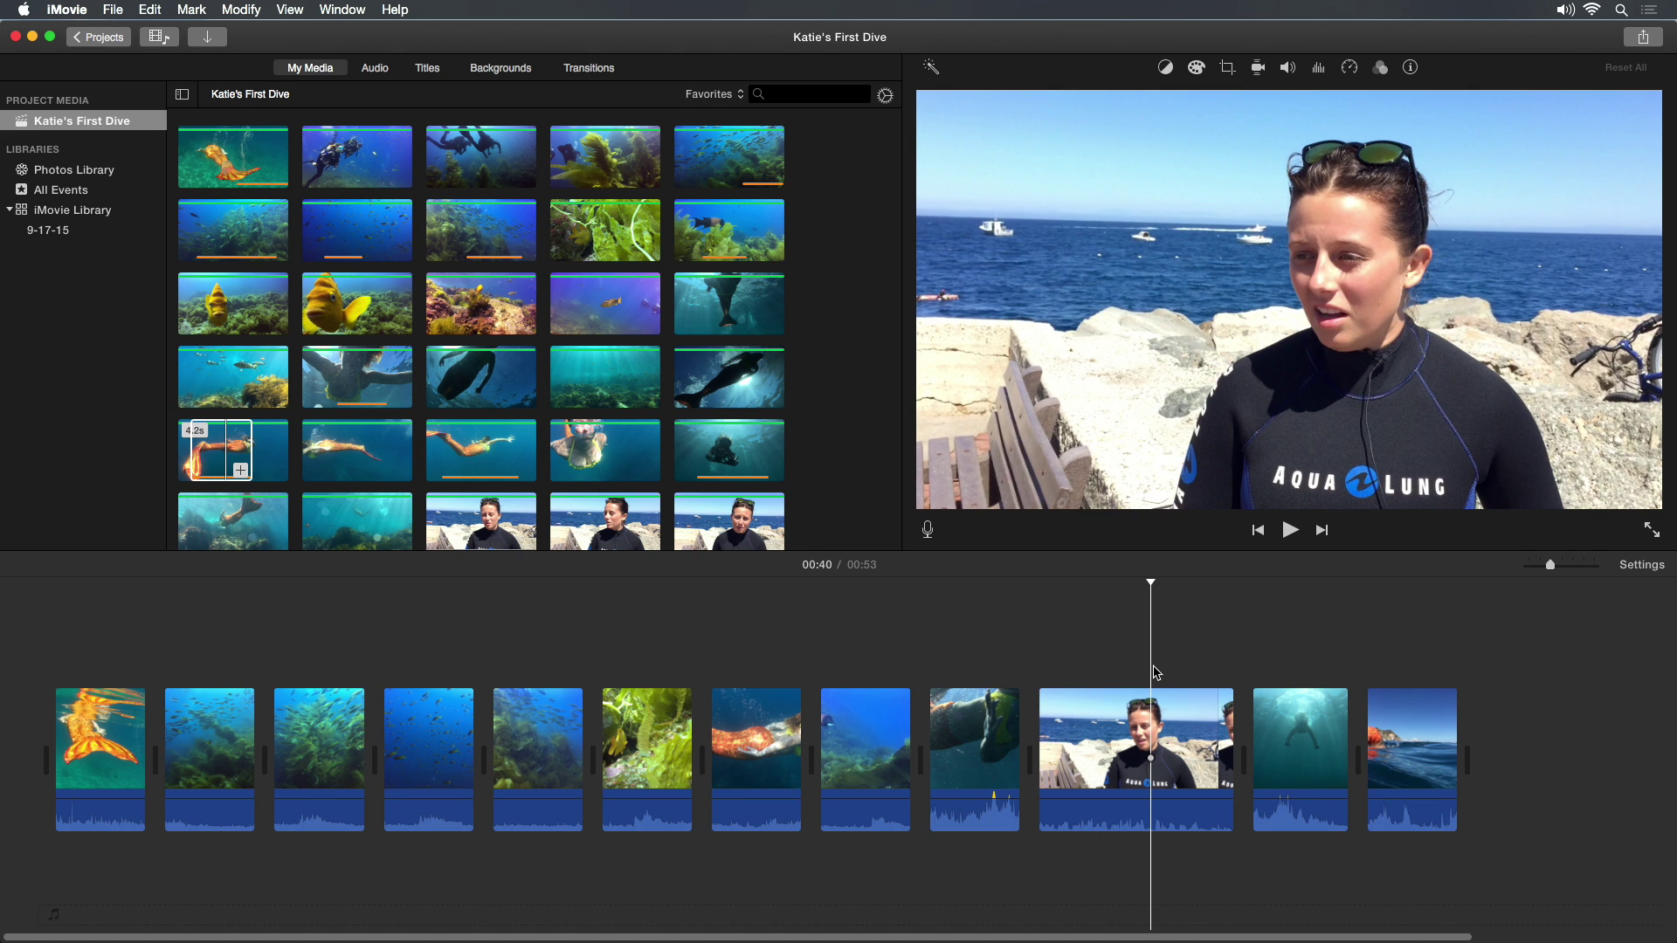
pyautogui.moveTo(1156, 678); pyautogui.dragTo(913, 699)
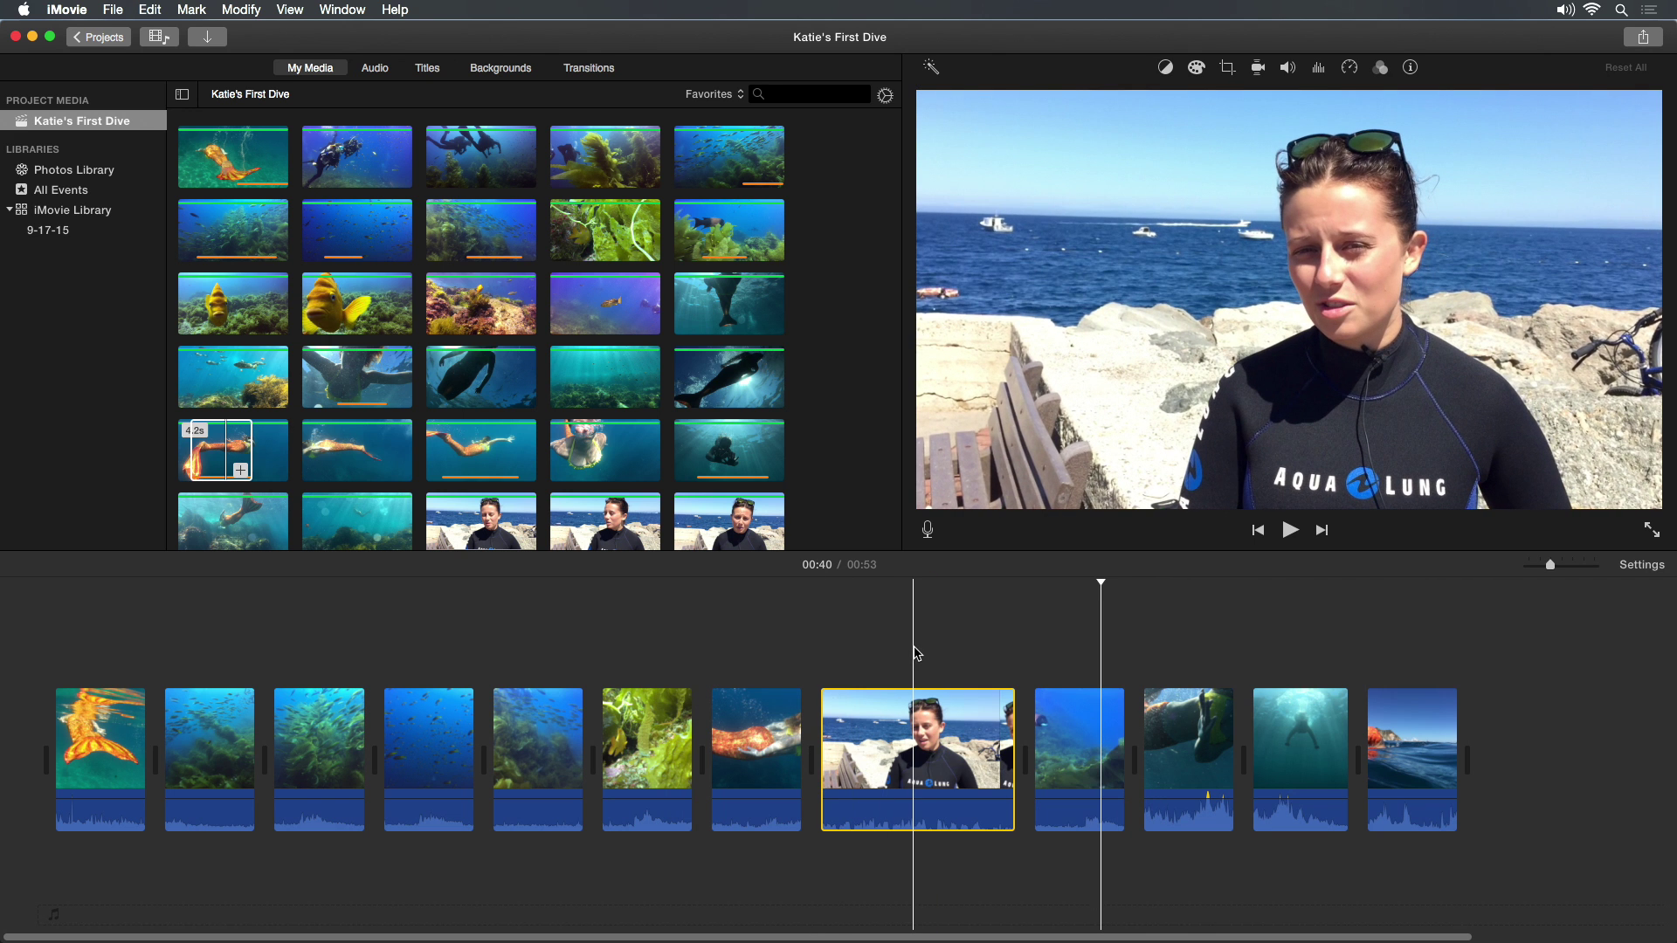
pyautogui.moveTo(322, 660); pyautogui.dragTo(534, 733)
pyautogui.moveTo(434, 742); pyautogui.dragTo(908, 694)
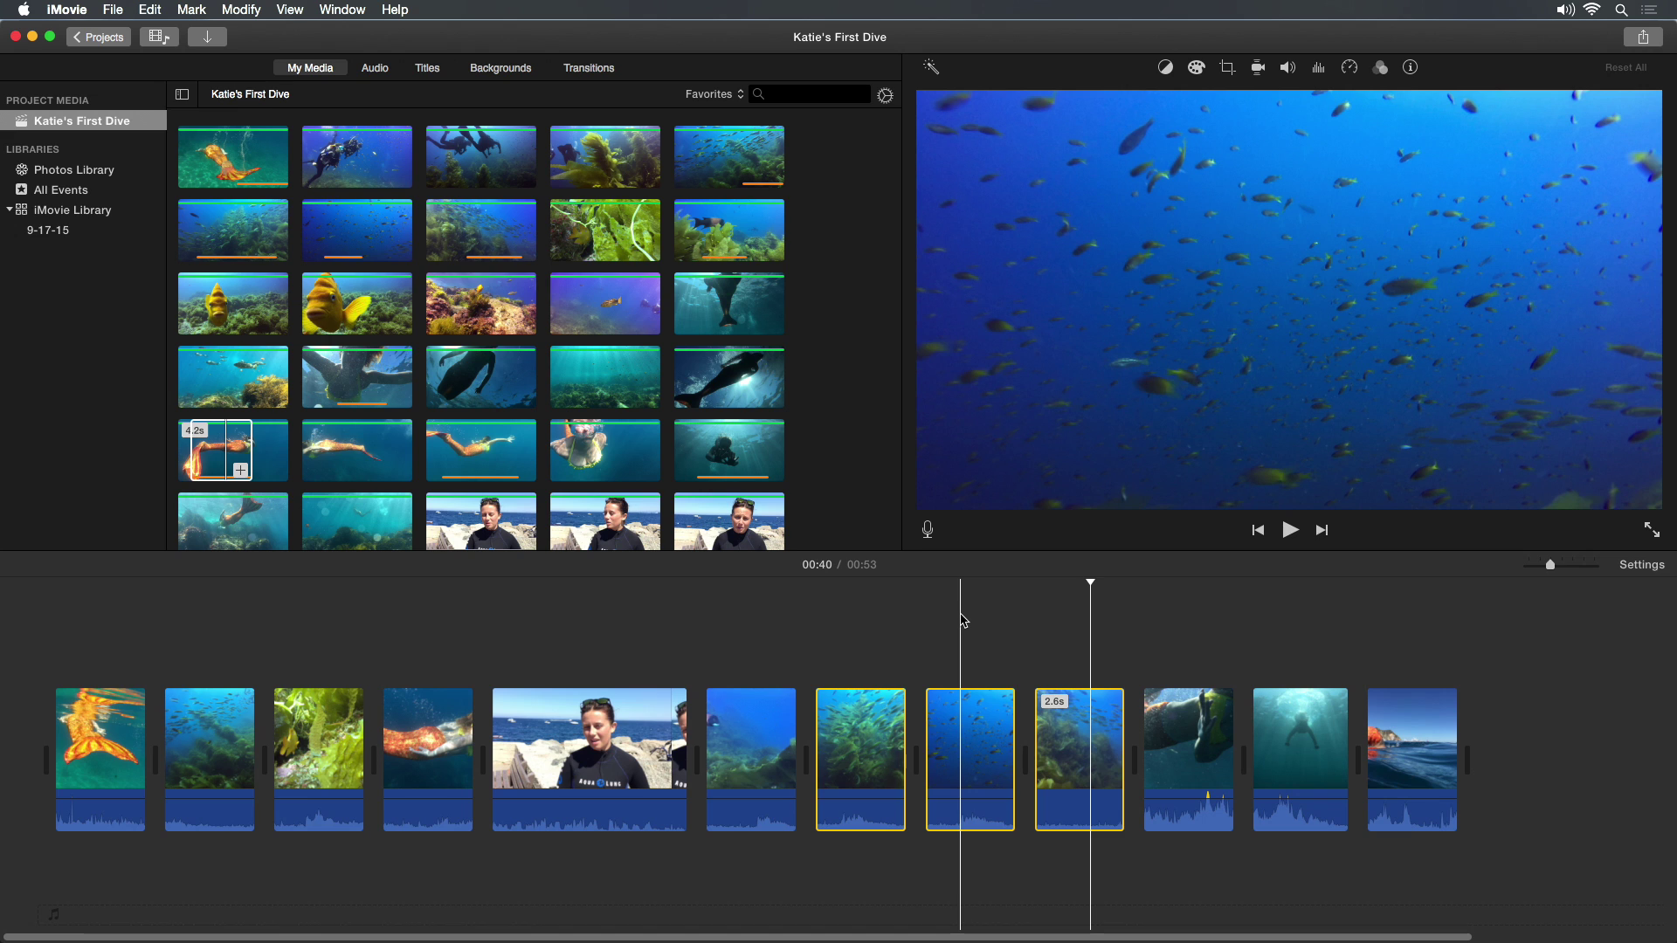
# - Adjust the kelp clip's edge so it runs 8.4 seconds
pyautogui.click(964, 620)
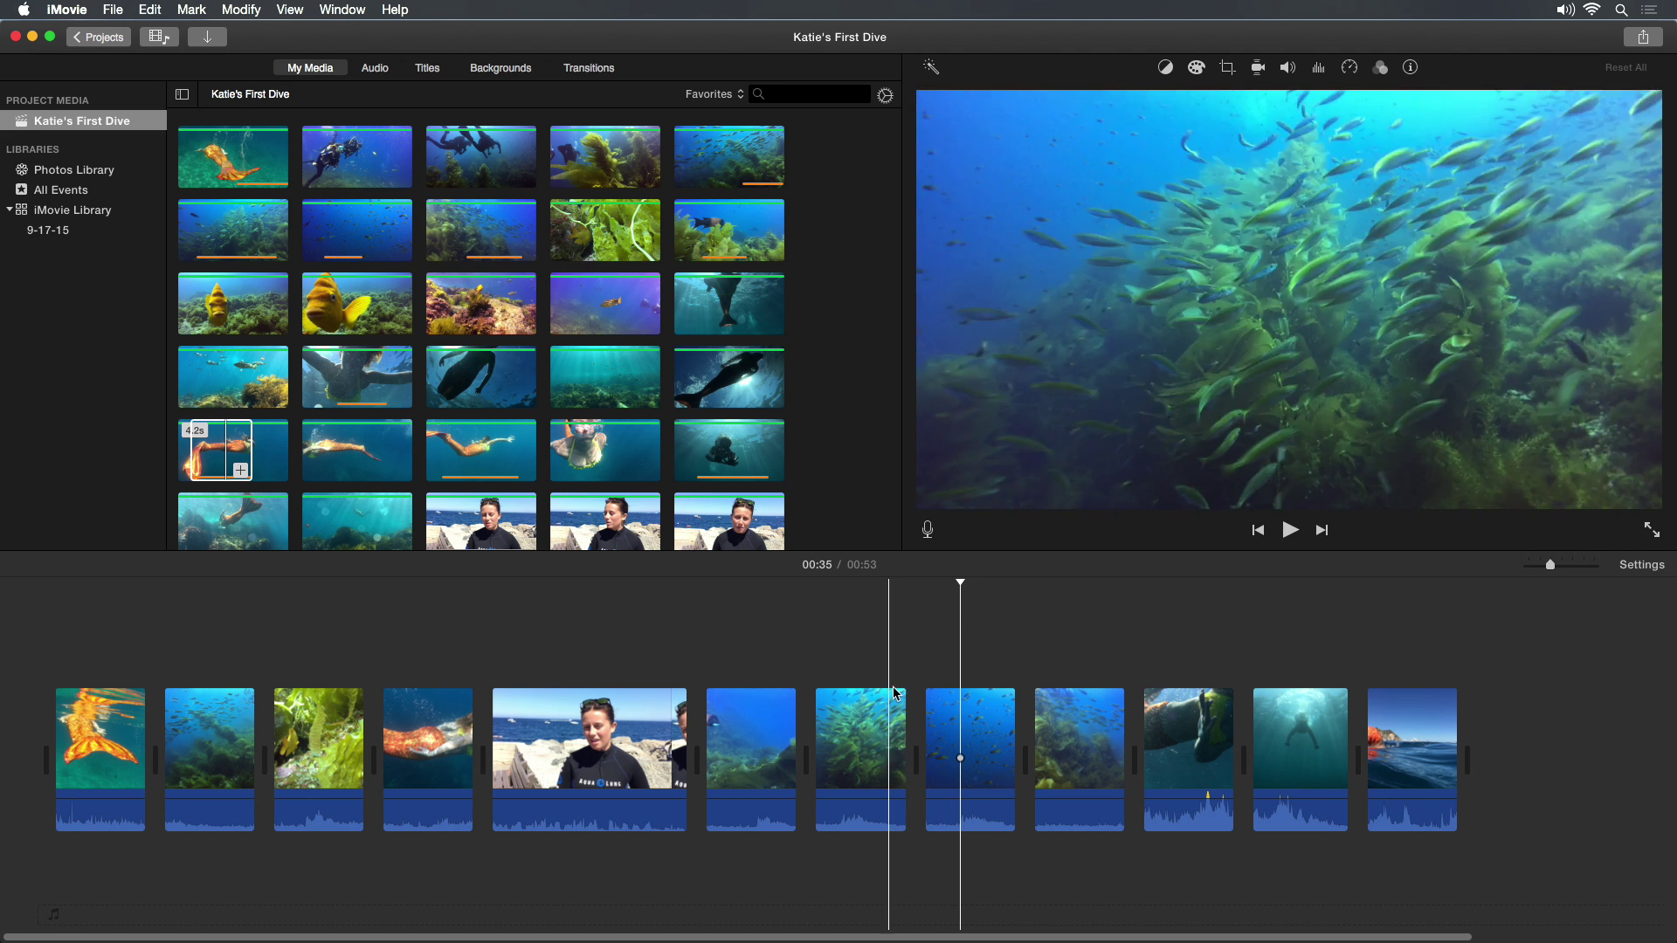
pyautogui.moveTo(906, 704); pyautogui.dragTo(630, 706)
pyautogui.moveTo(890, 714); pyautogui.dragTo(774, 717)
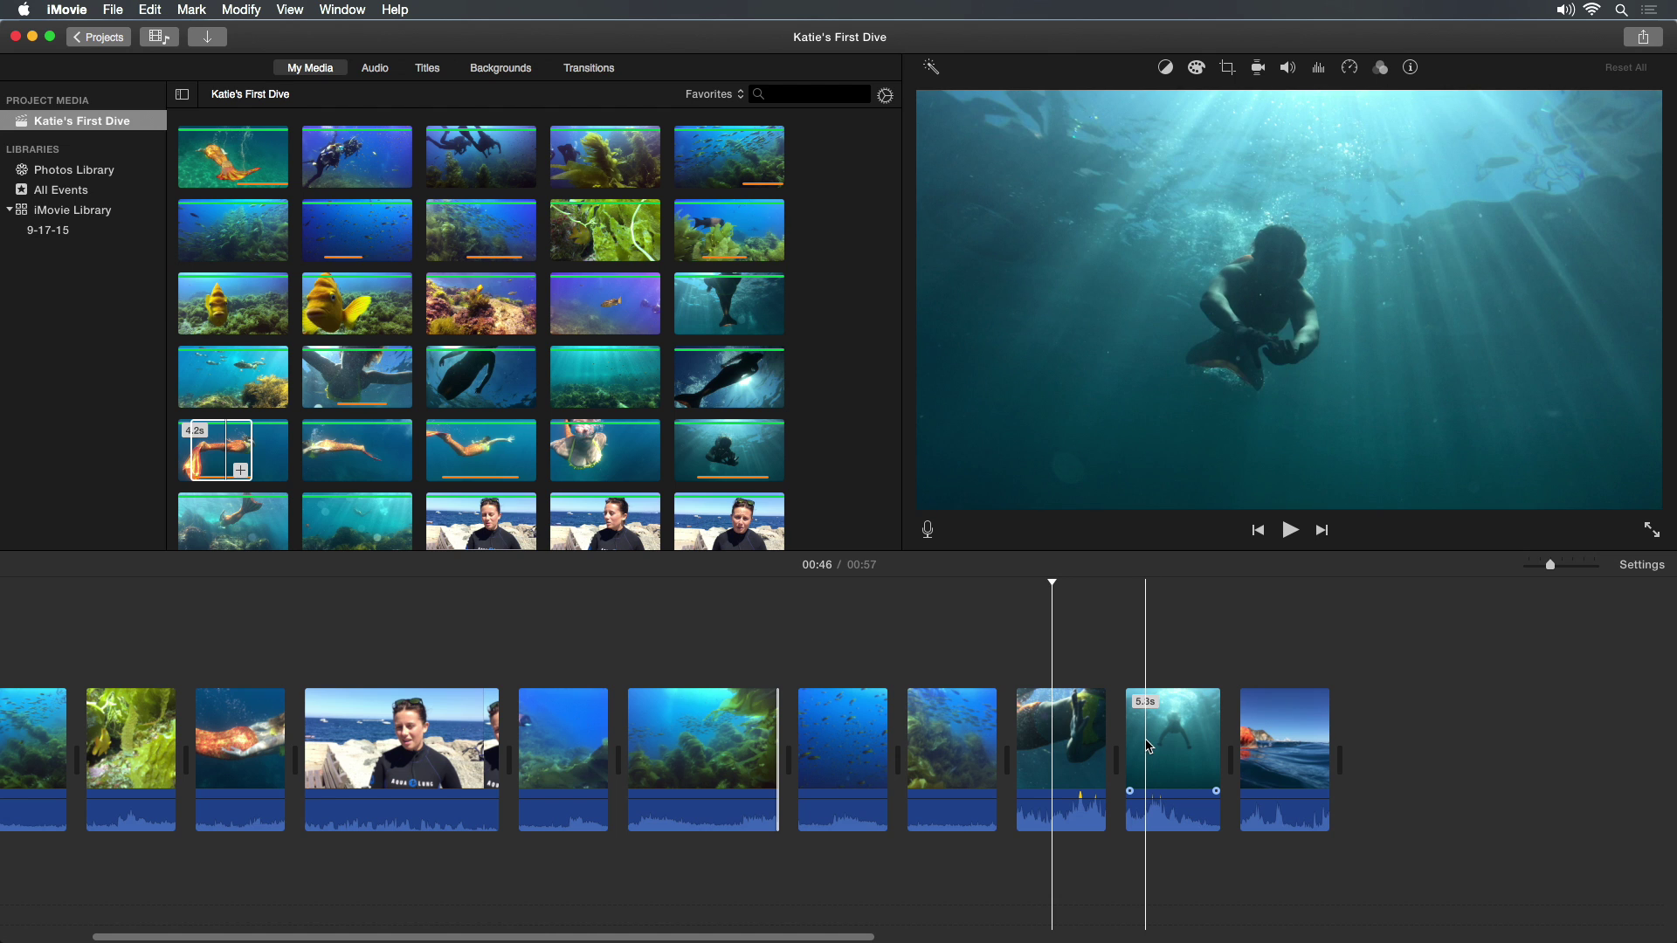
# - Trim the diver-in-sunrays clip to the playhead using Modify > Trim To Playhead
pyautogui.click(1146, 745)
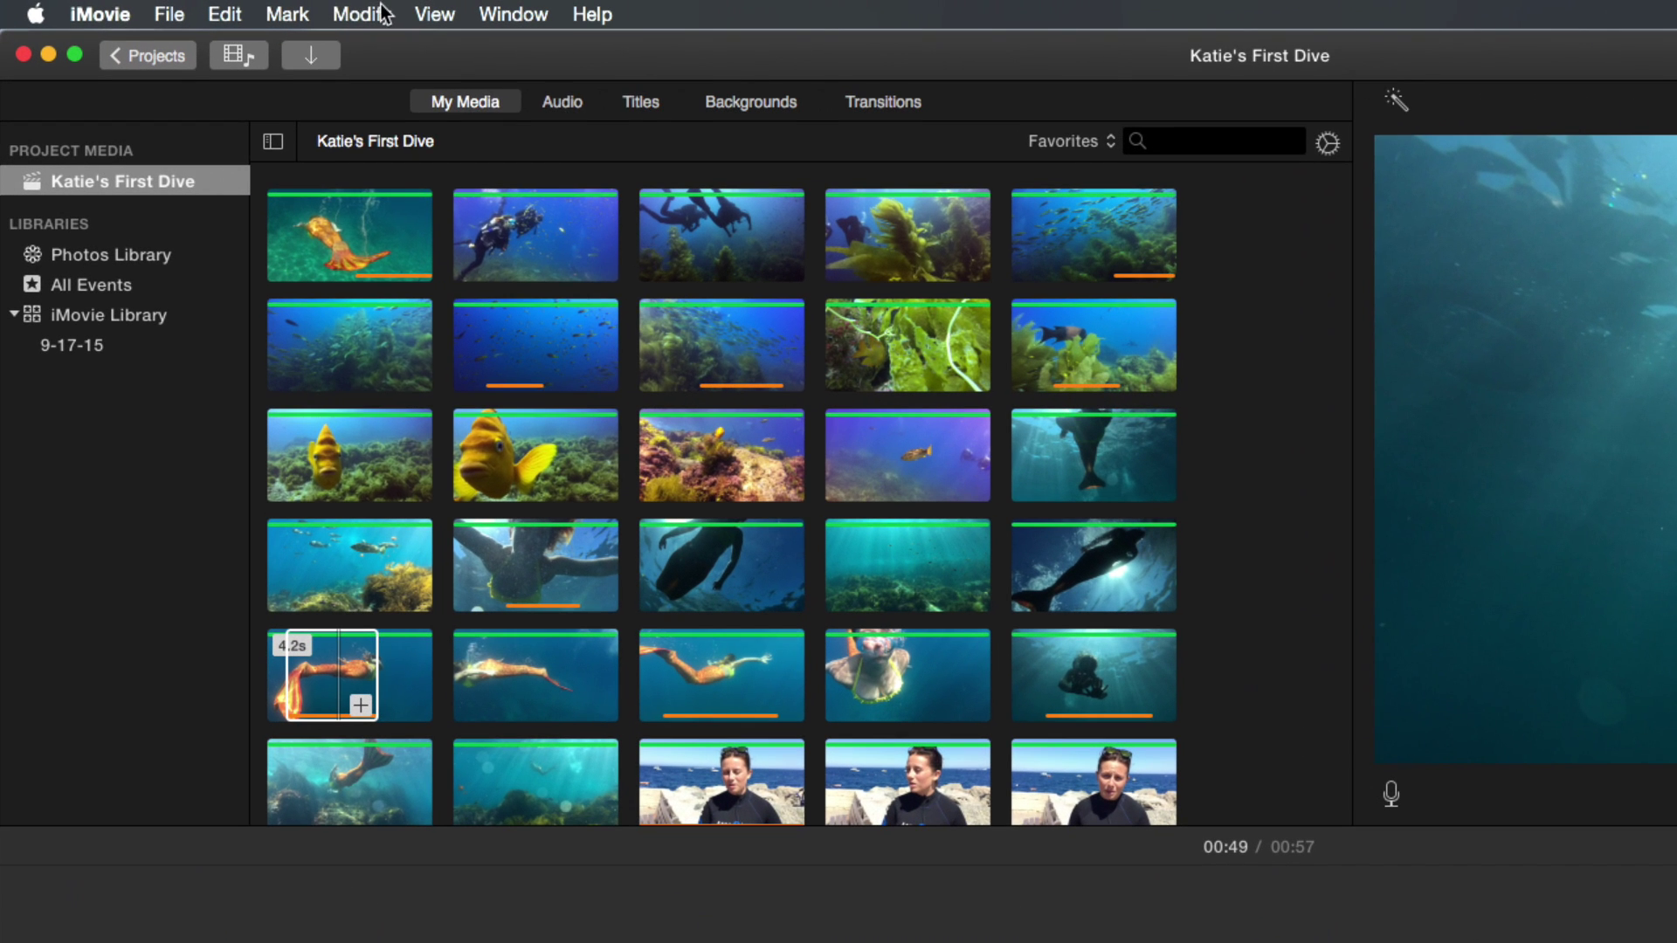
pyautogui.click(358, 14)
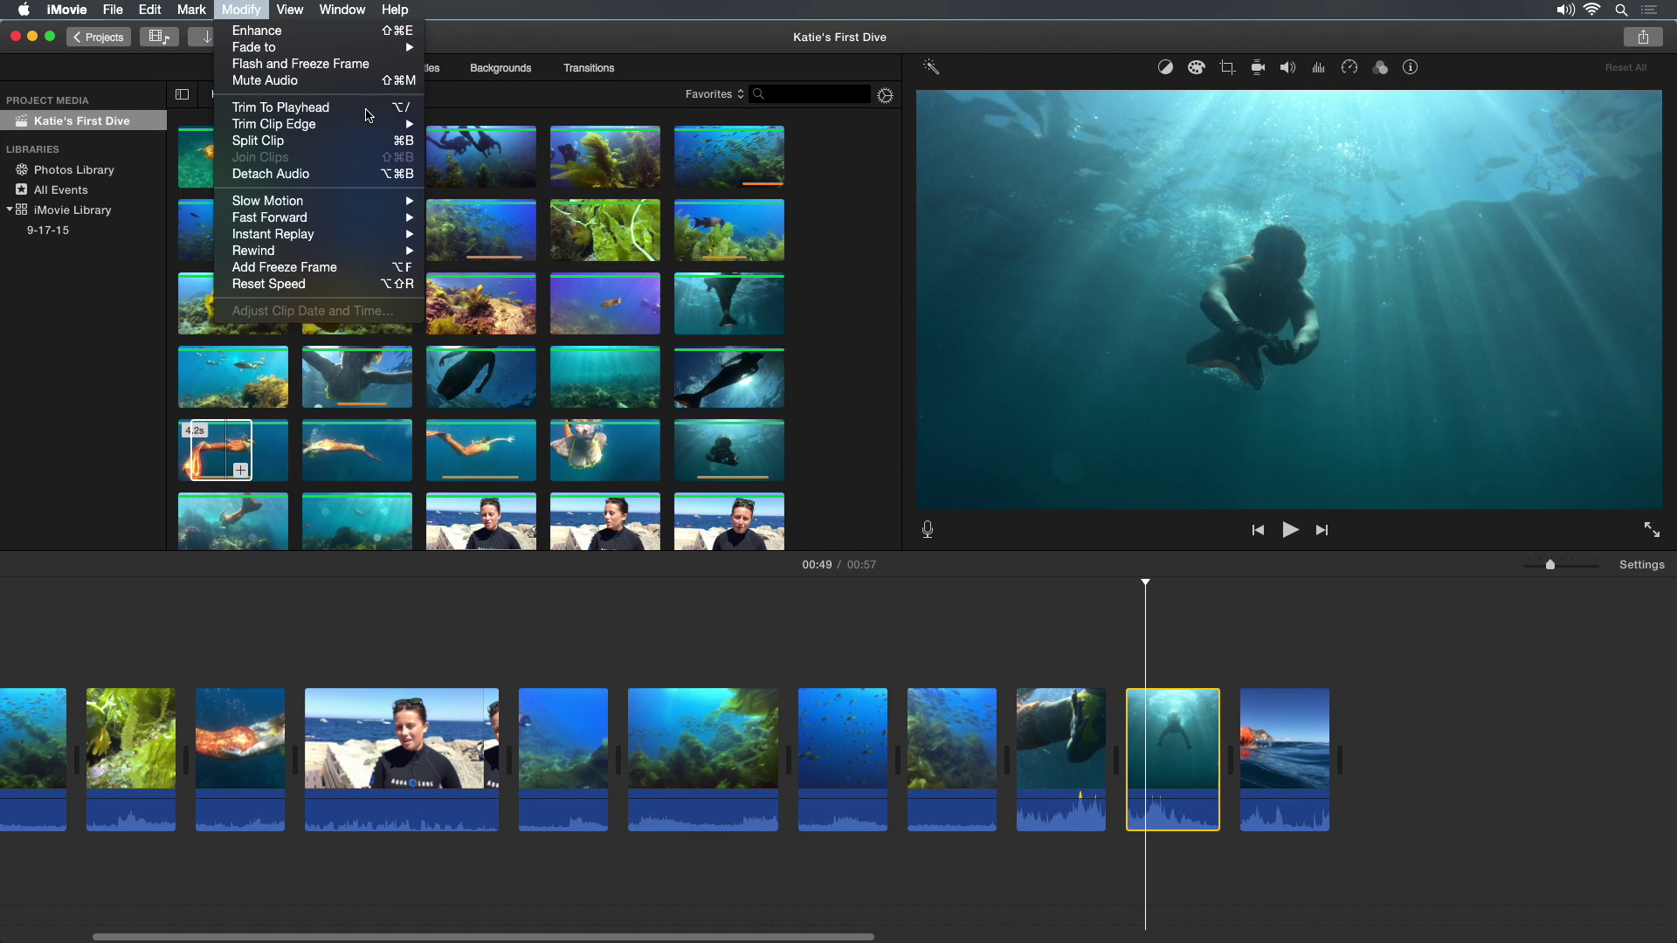
pyautogui.click(366, 110)
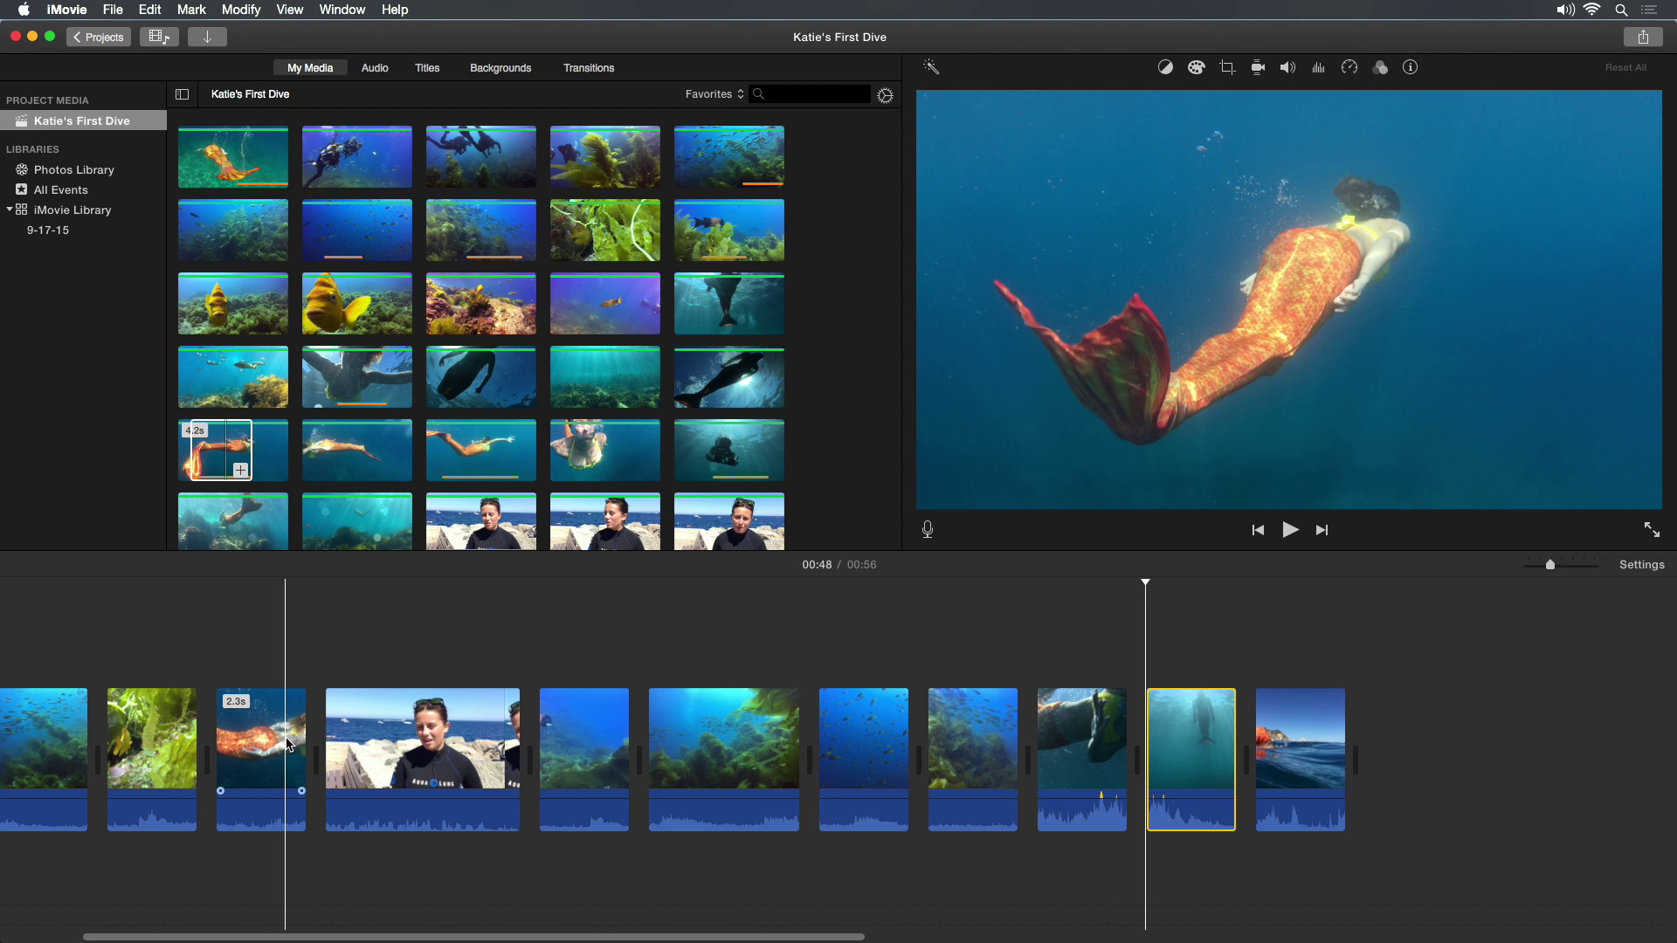
# - Trim the orange swimmer to 1.8 s and kelp to 7.4 s, then delete 1.3 s from the second clip
pyautogui.hotkey('alt', '/')
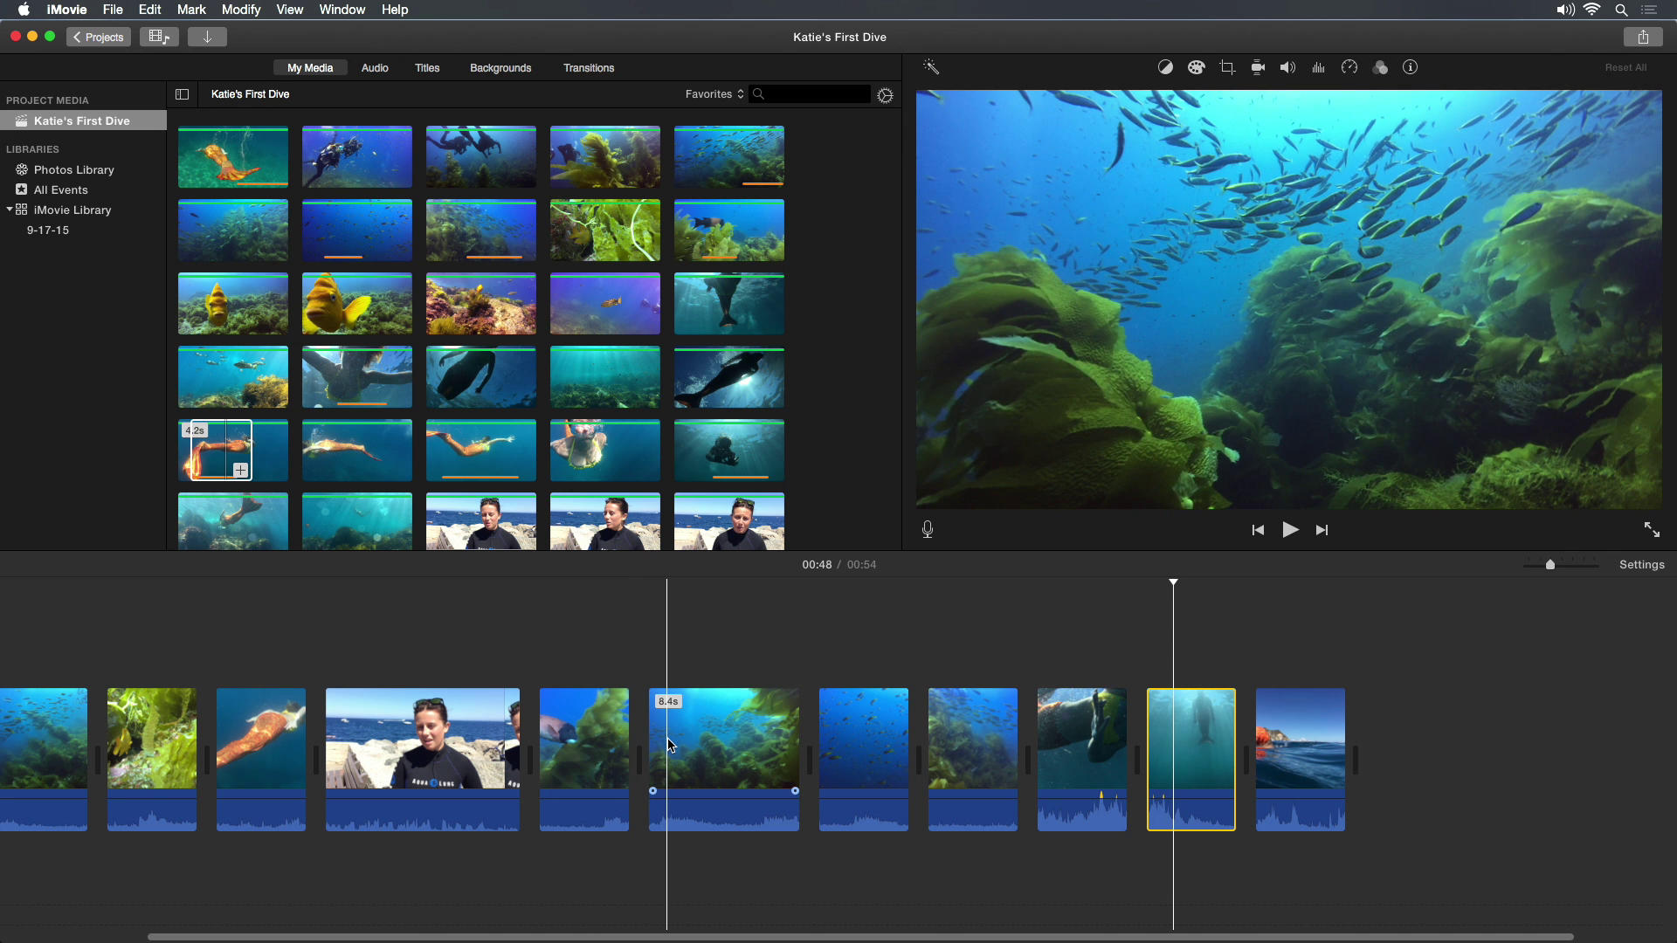
pyautogui.hotkey('alt', '/')
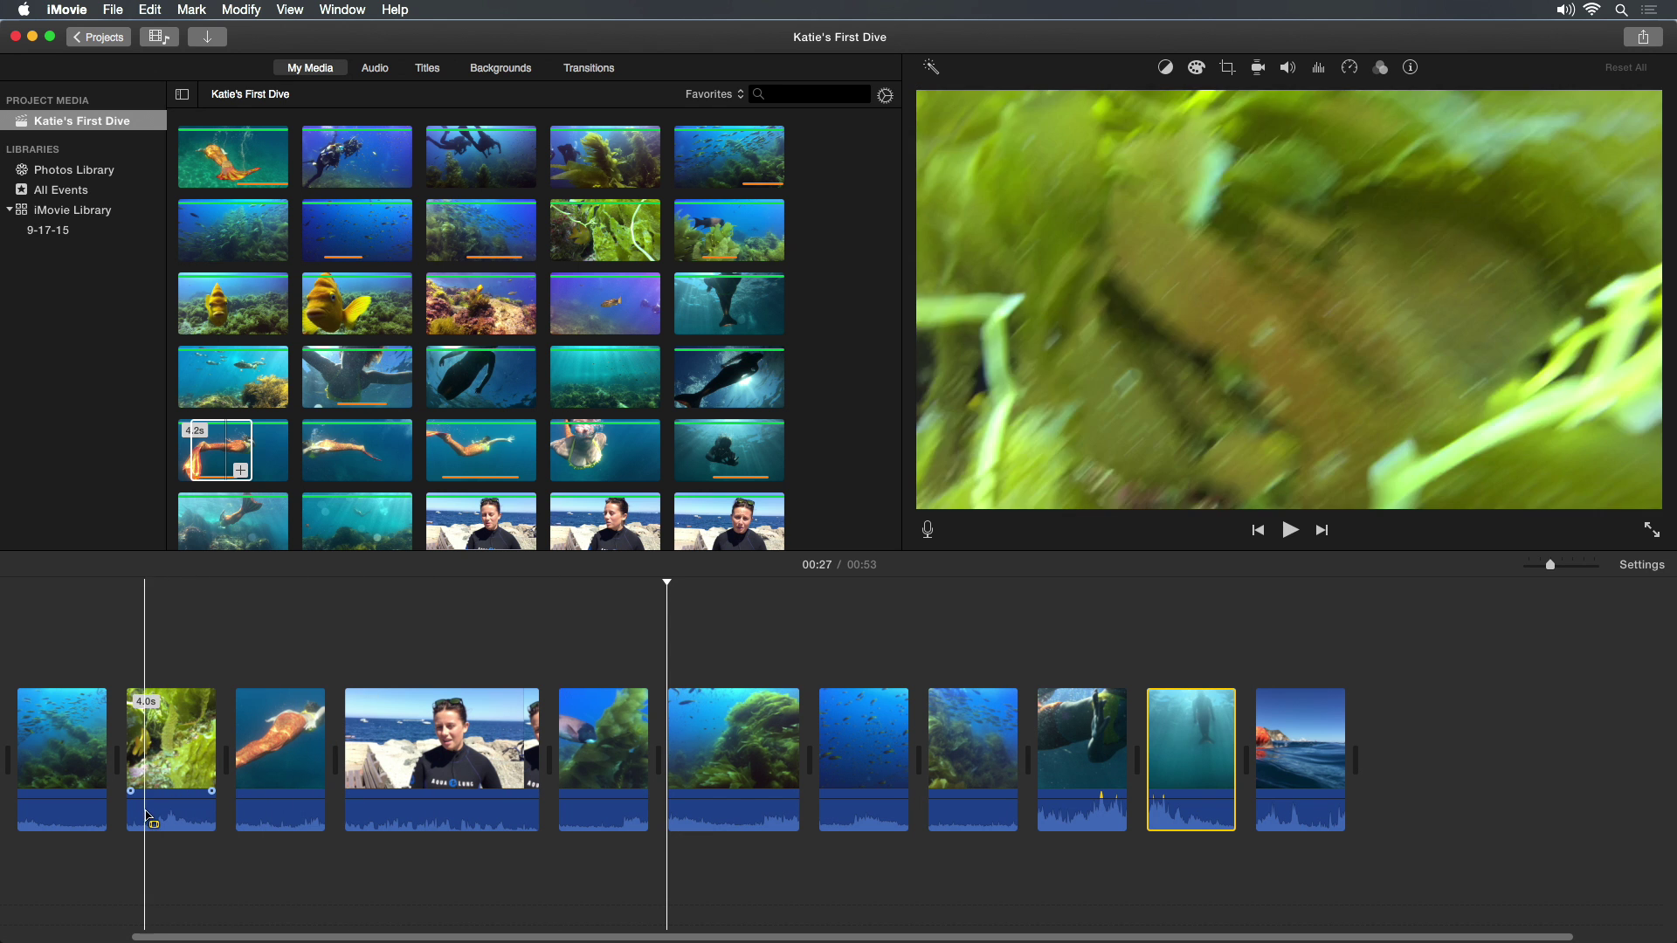
pyautogui.moveTo(154, 820); pyautogui.dragTo(192, 819)
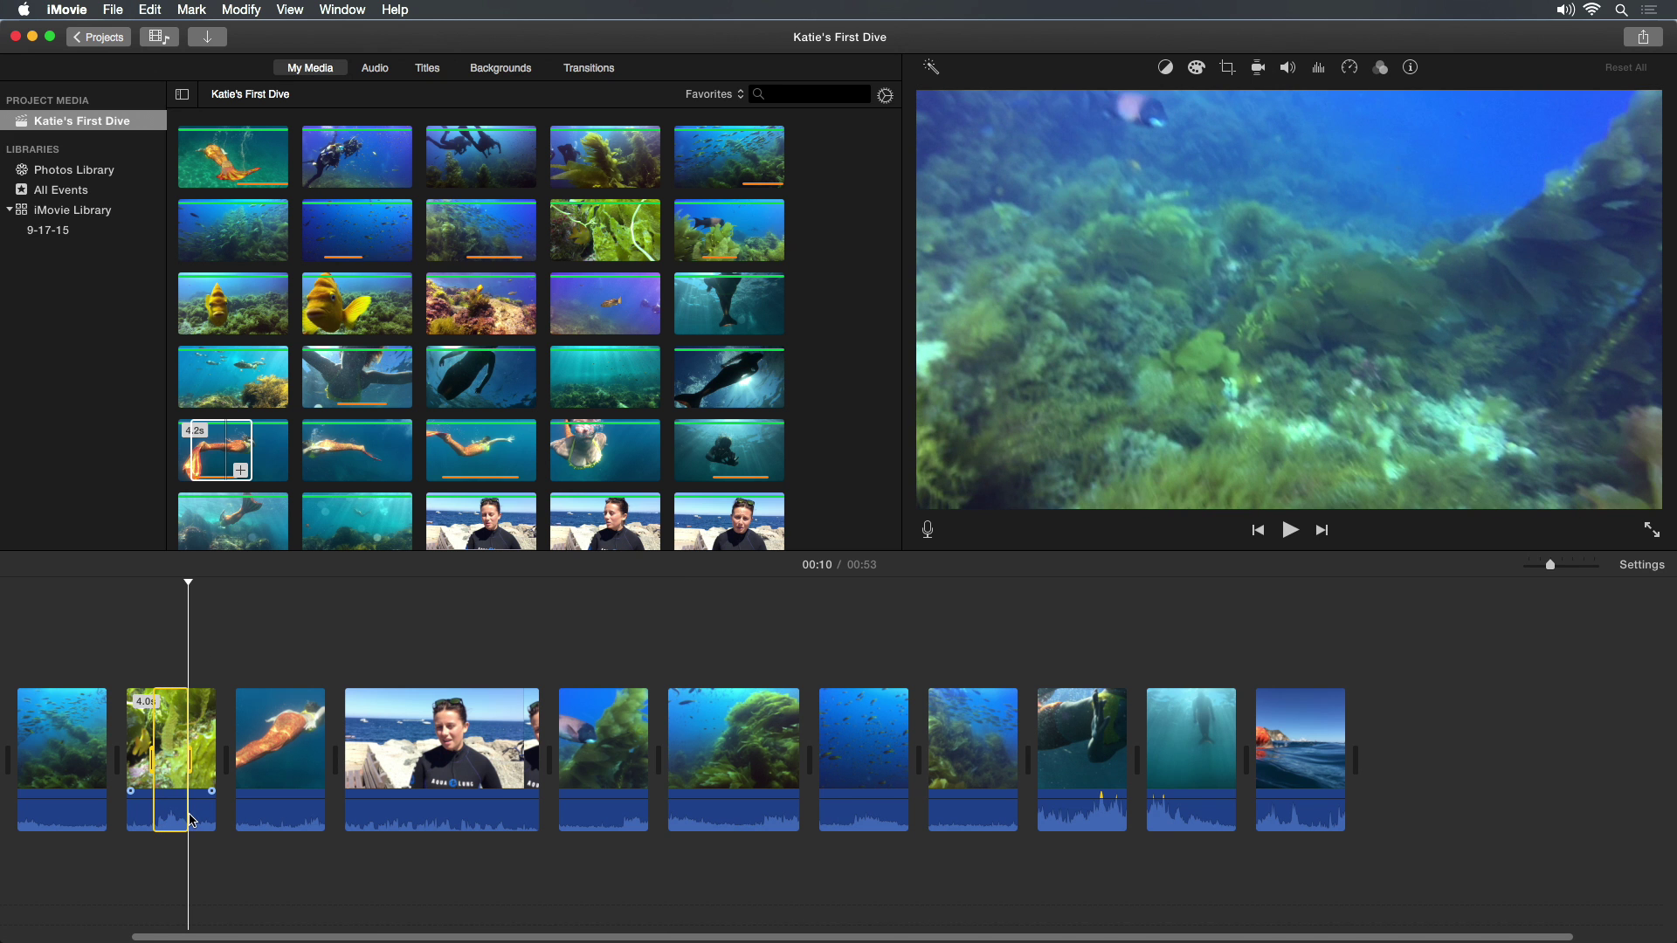
pyautogui.press('Delete')
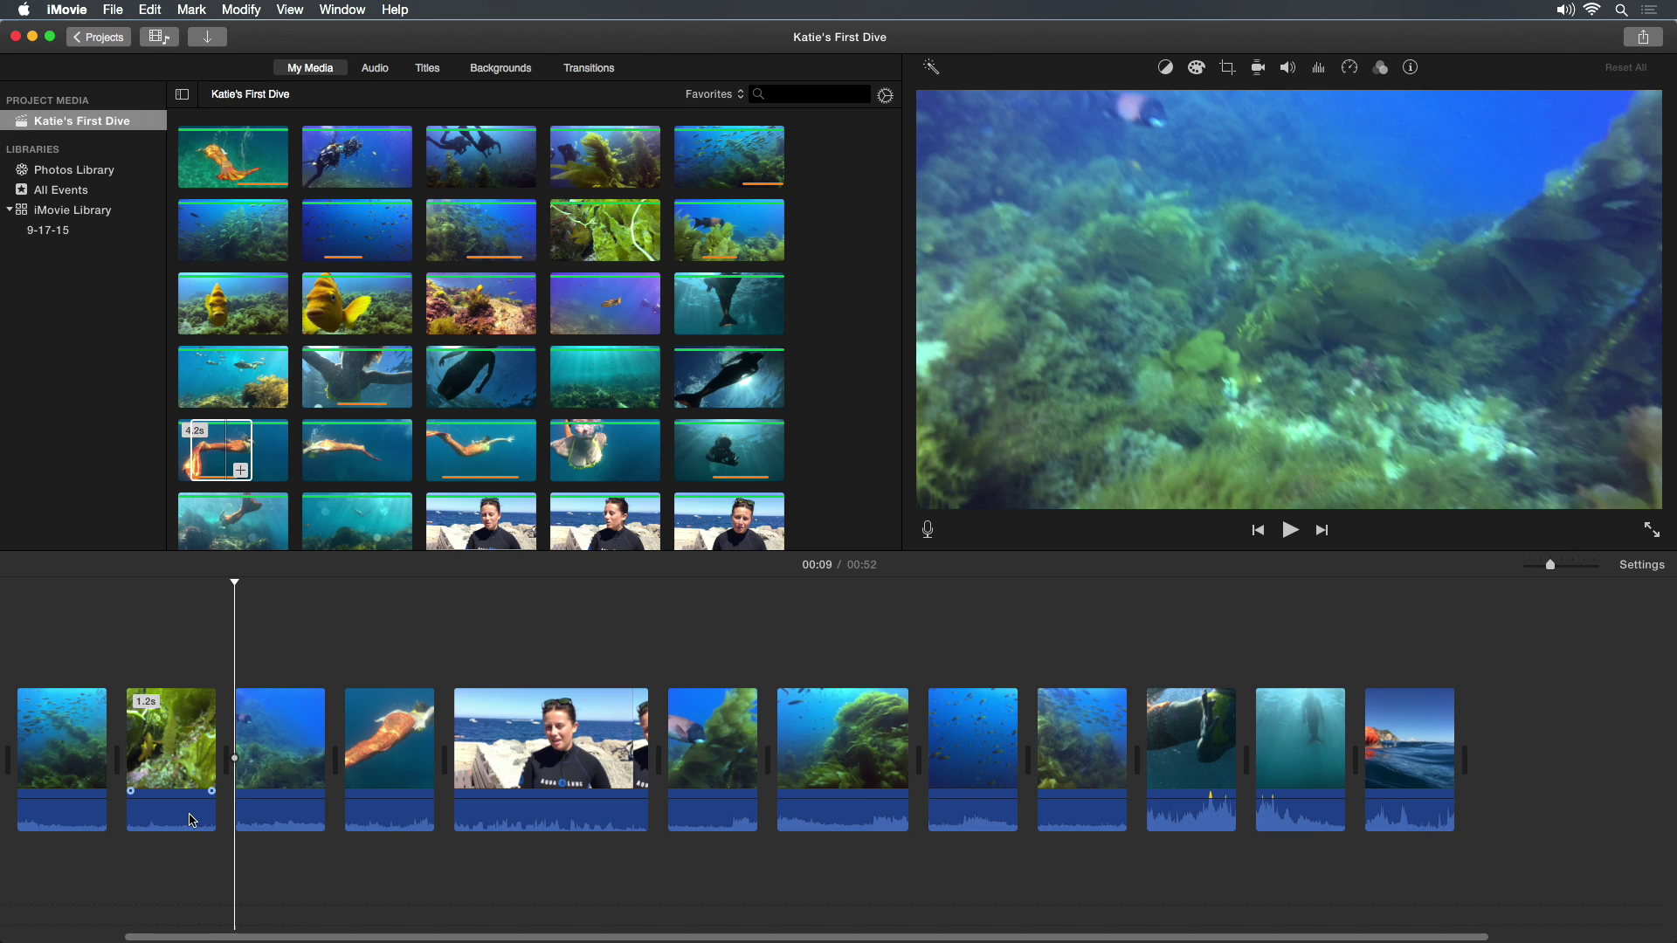